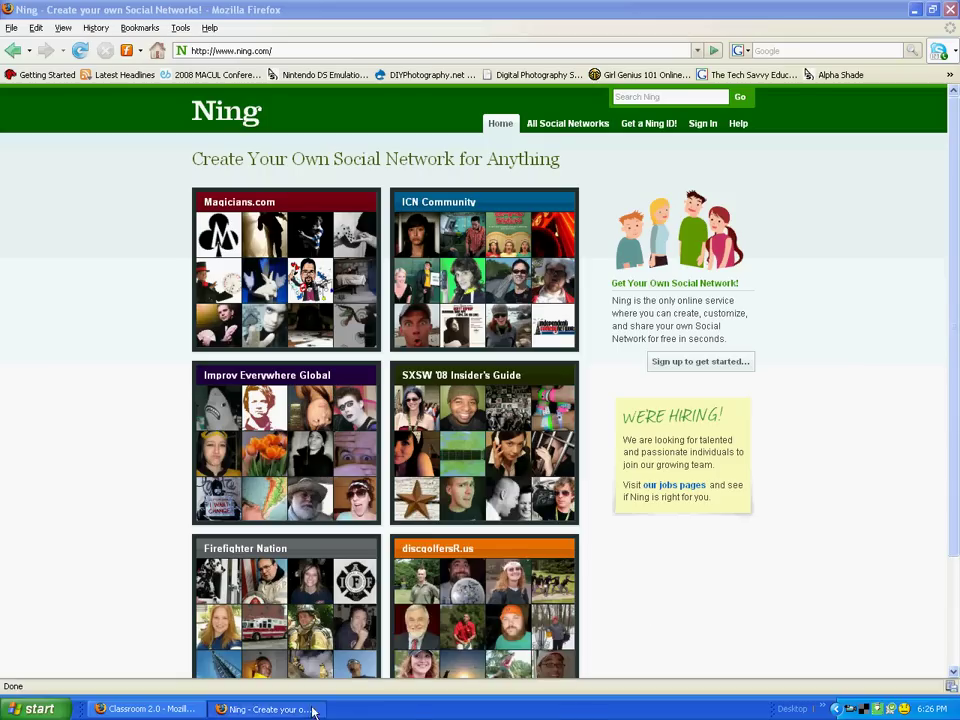
Switch to the Classroom 2.0 window and look over its members, workshop report and forum sections as an example network
click(178, 709)
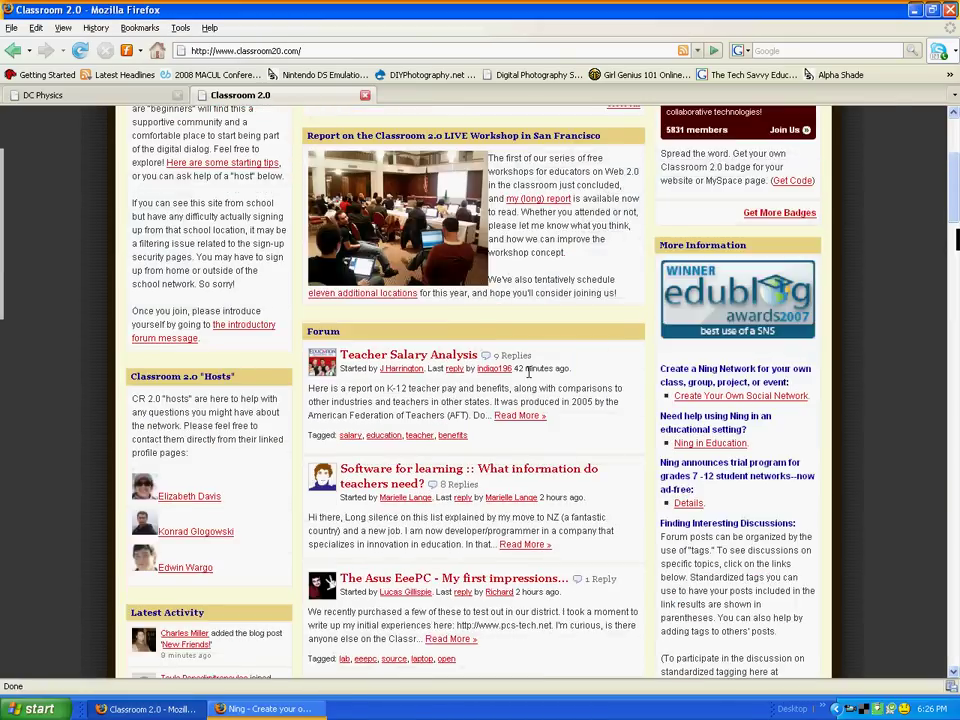
scroll(395, 282, up, 8)
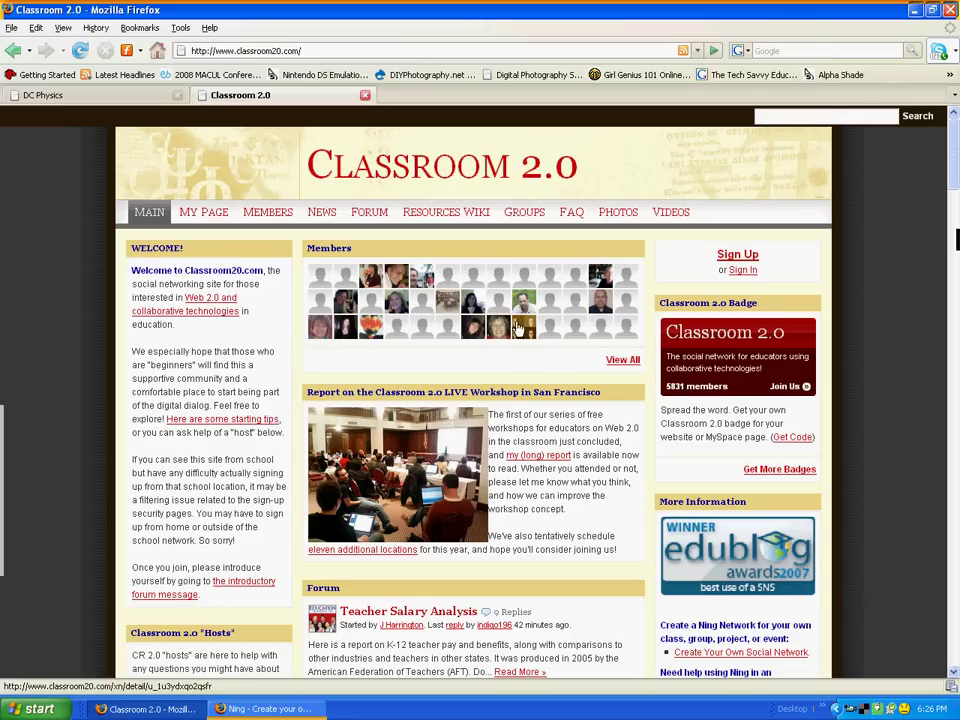
scroll(518, 330, down, 3)
scroll(523, 342, up, 2)
scroll(523, 342, down, 7)
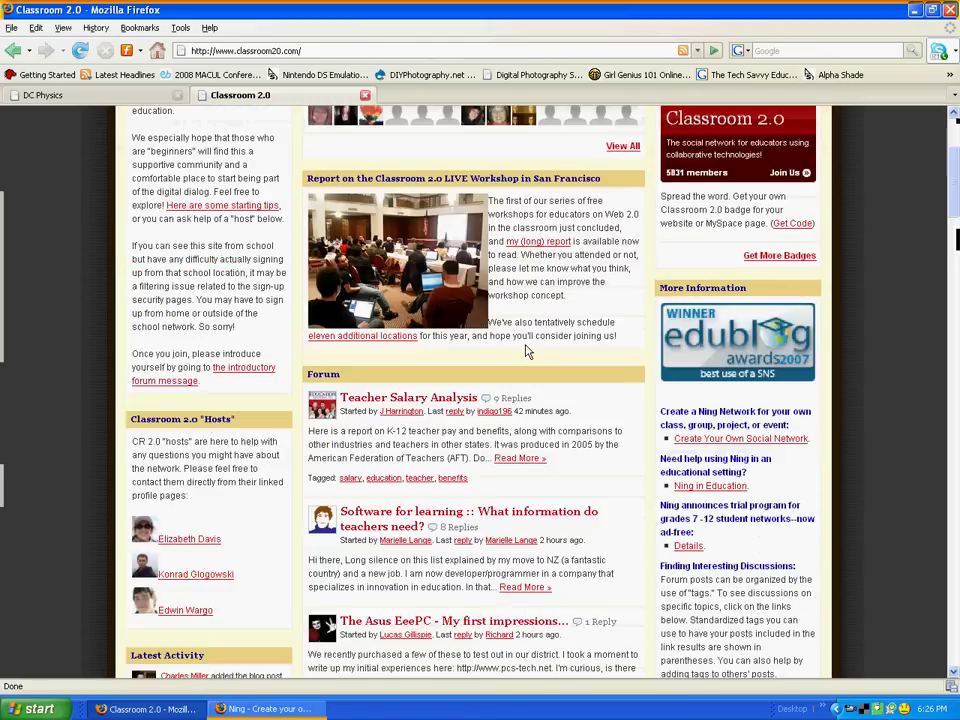
Return to the Ning home page and sign in to the existing account with the prefilled credentials
click(262, 709)
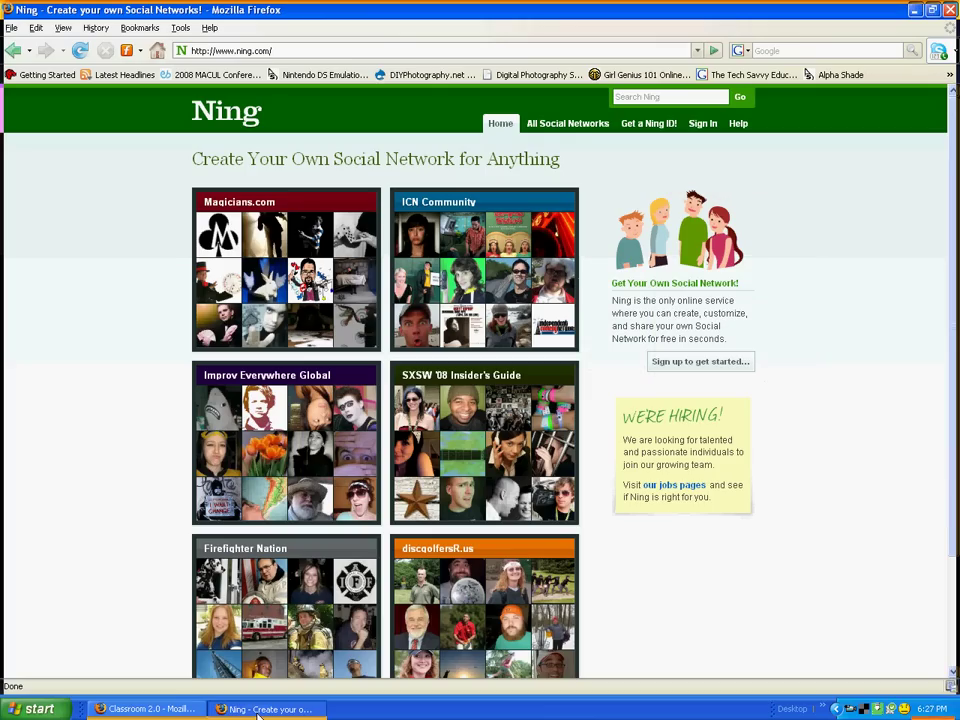
click(701, 362)
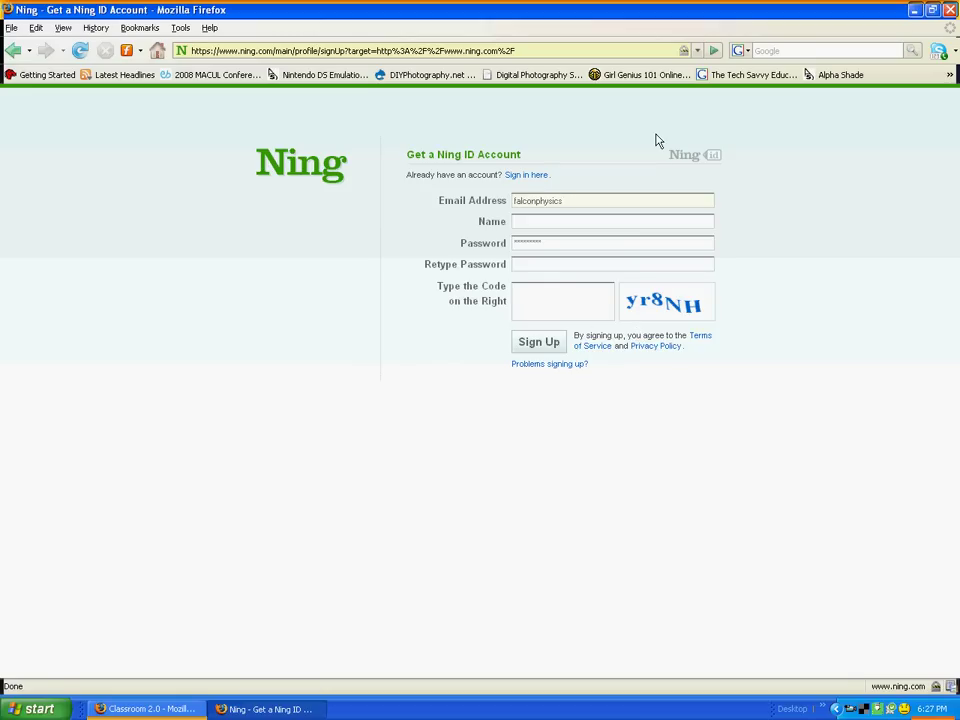
click(544, 177)
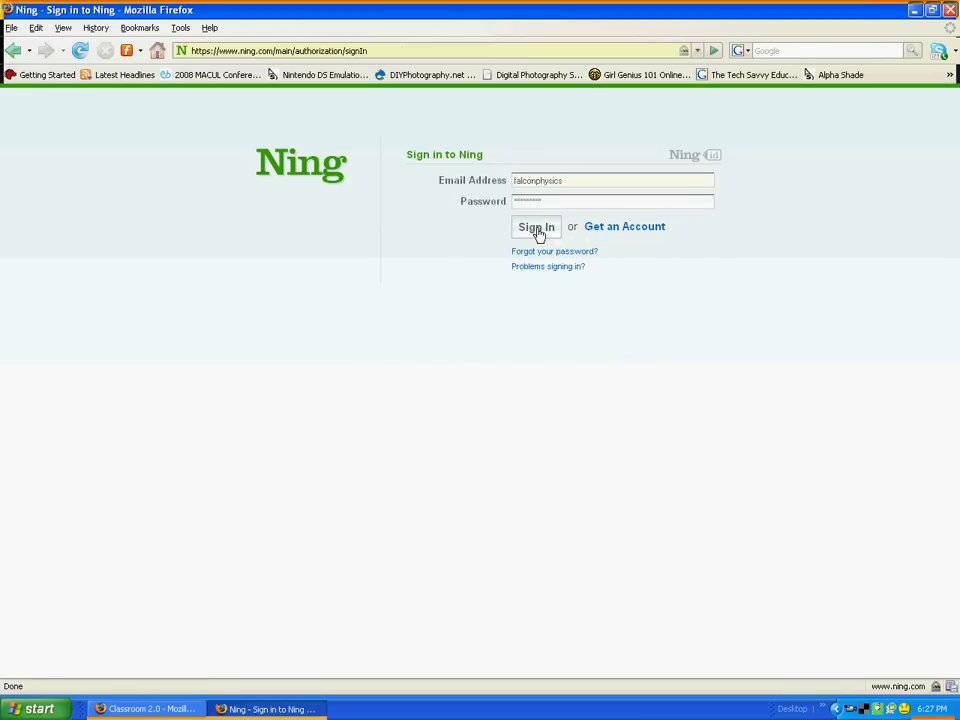
click(537, 228)
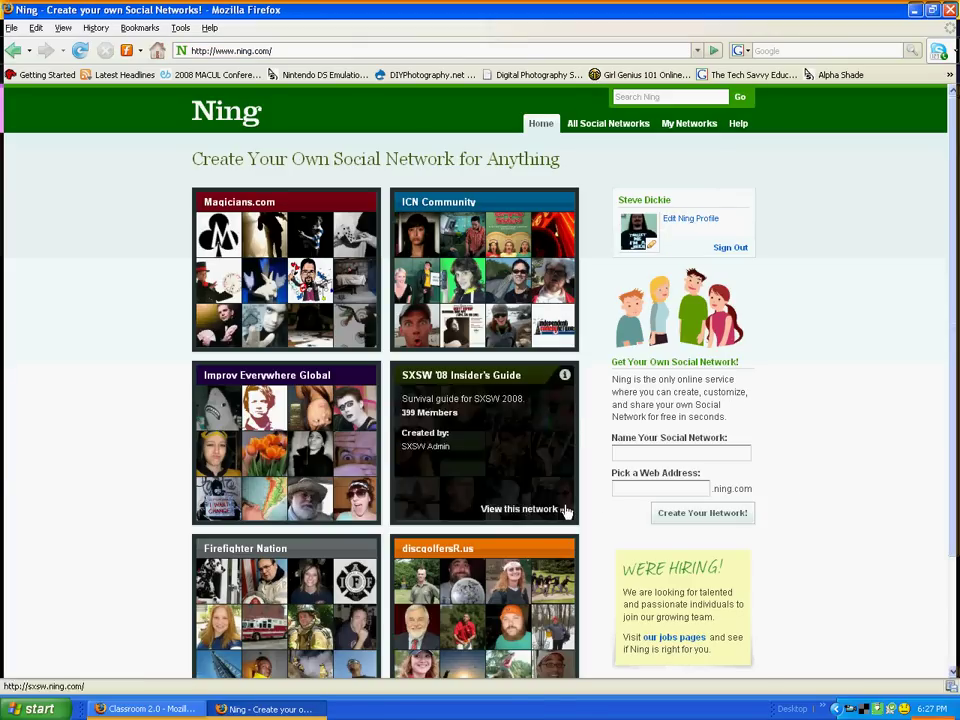
Create a social network named "The Justice League" with the web address dcjusticeleague.ning.com
click(658, 451)
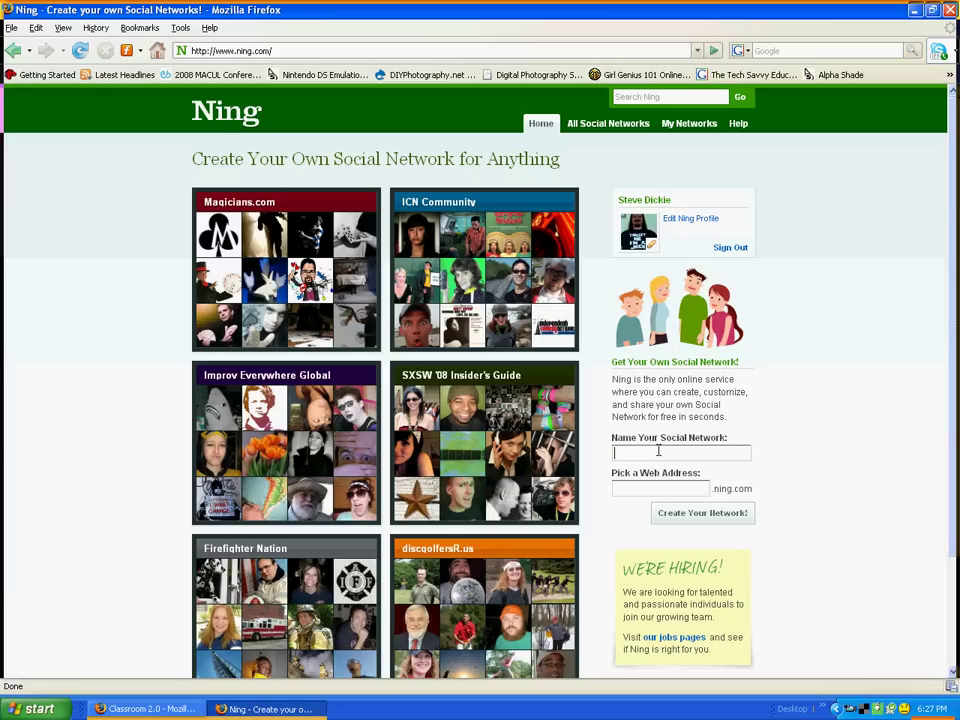
text(The Justic)
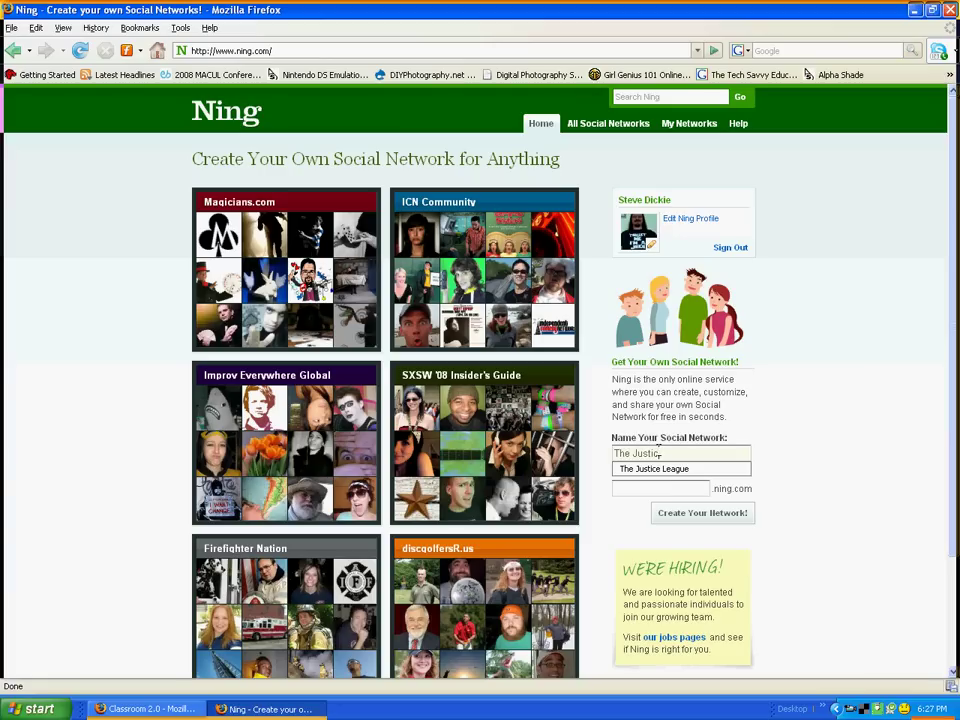
text(e League)
click(661, 489)
text(dc)
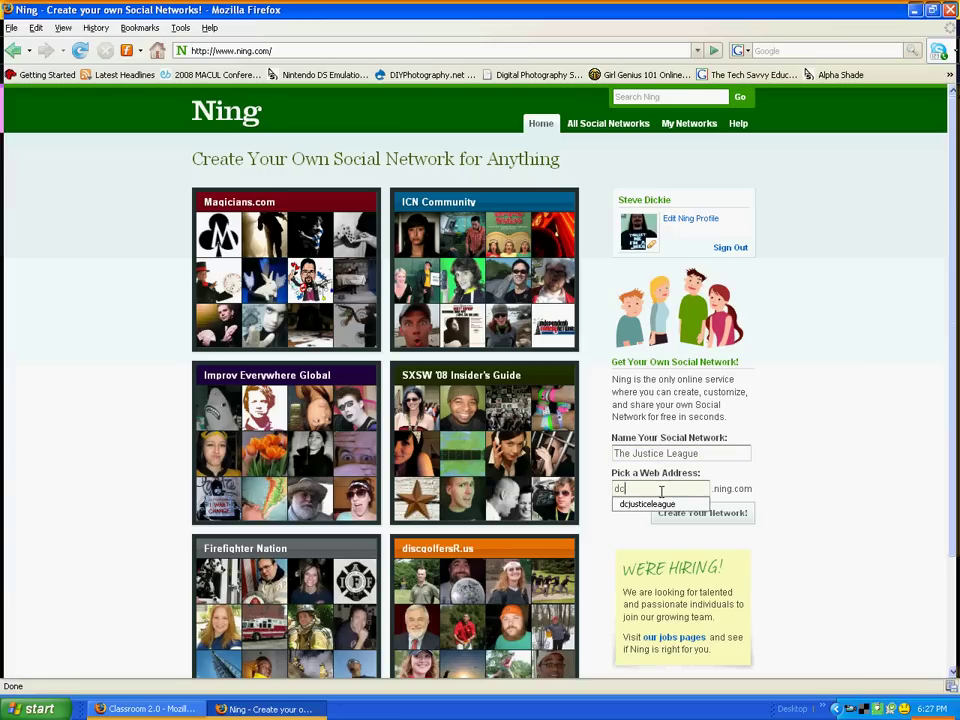
click(655, 504)
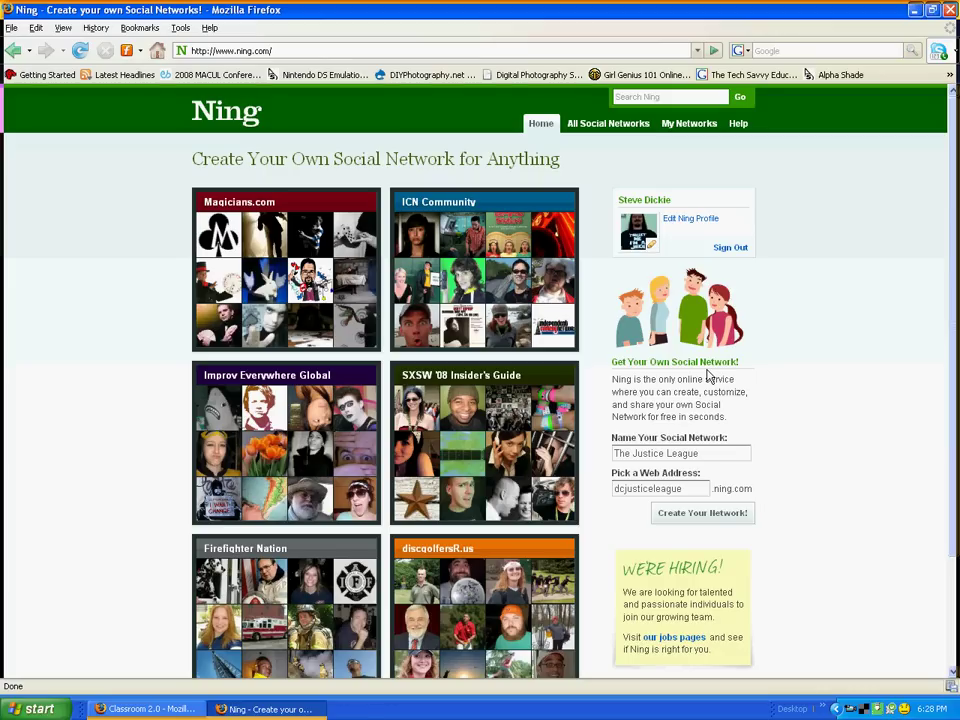
click(729, 514)
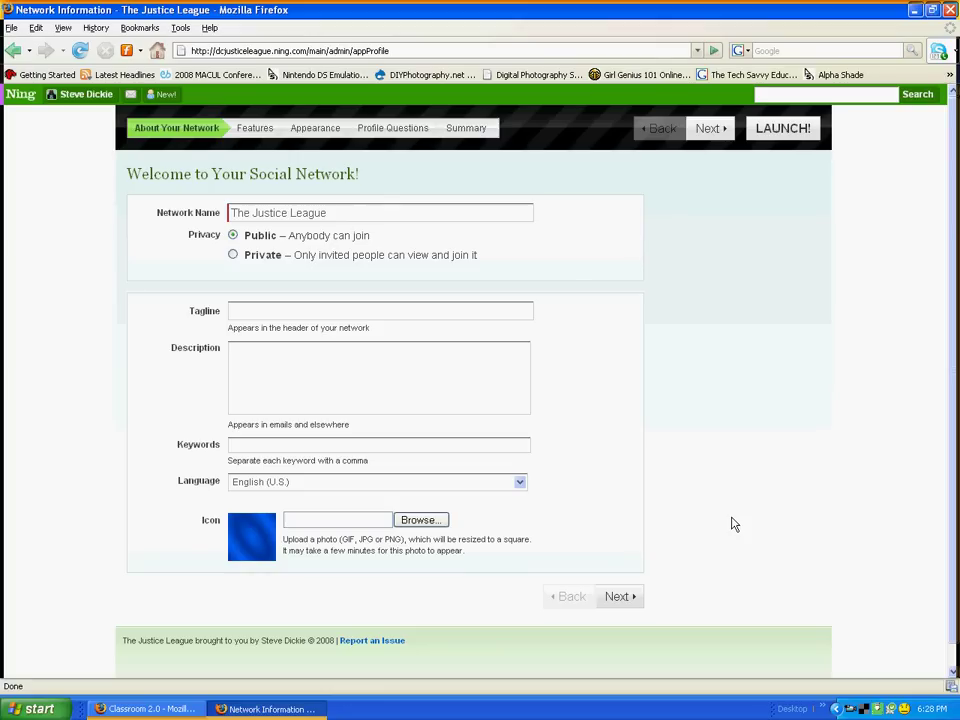
Make the network private and enter the tagline "Everything I've learned about life I learned from Saturday morning cartoons."
click(234, 256)
click(269, 317)
text(Everything I've )
text(learned about l)
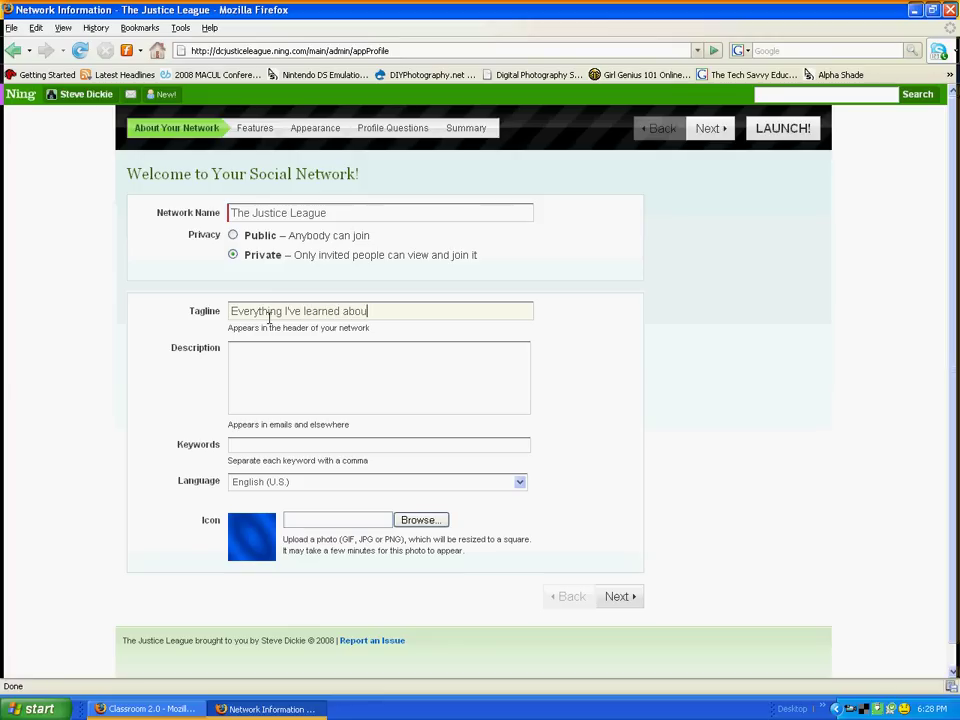
text(ife I learned f)
text(rom Saturda)
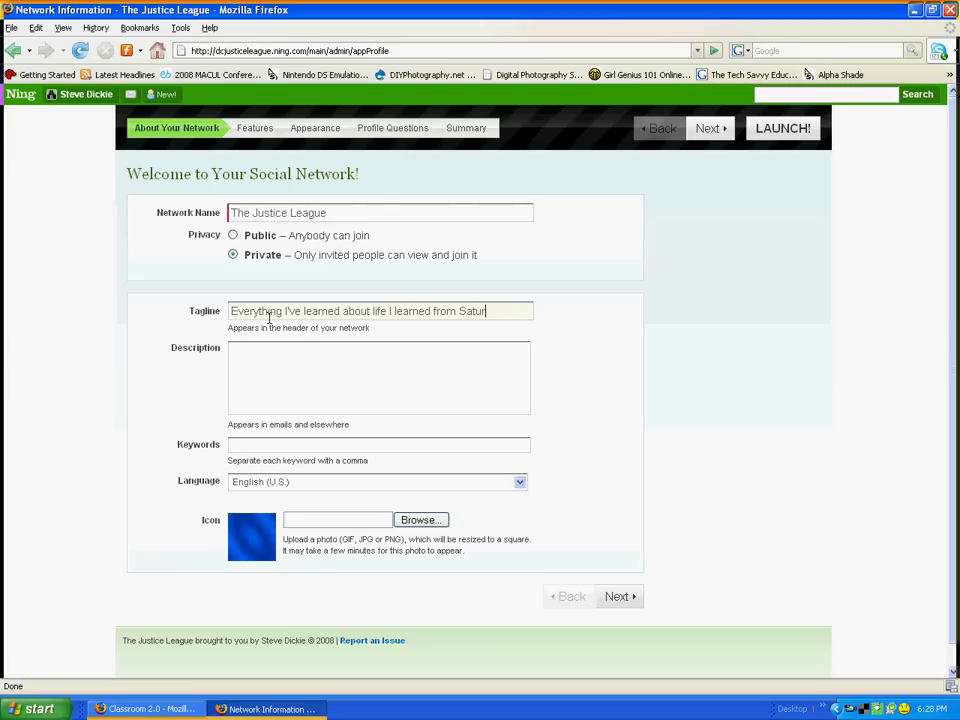
text(y morni)
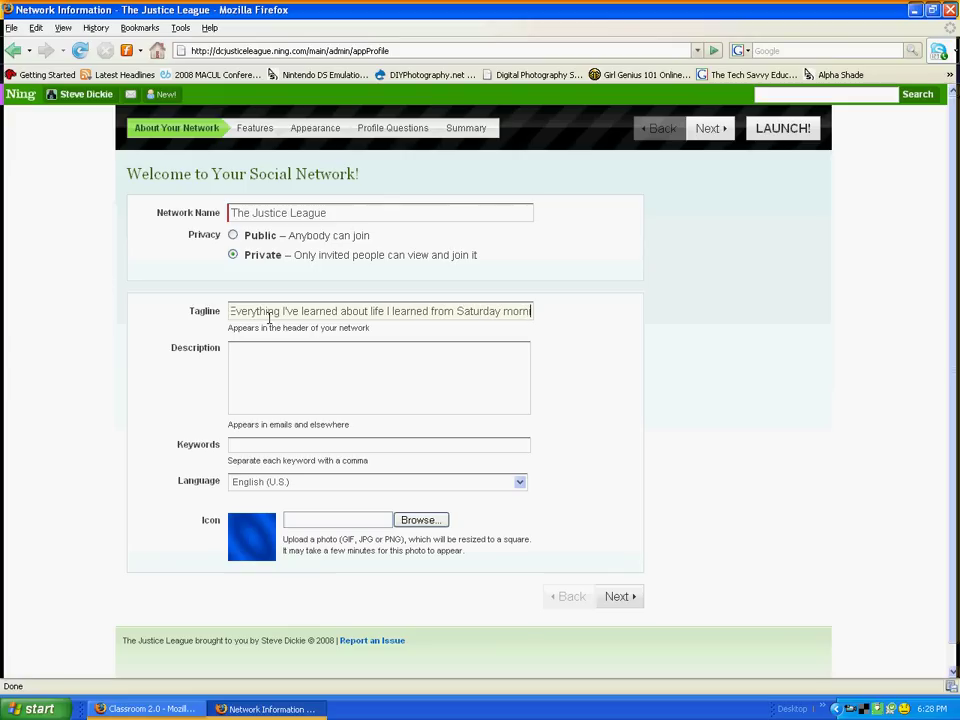
text(ng cartoons.)
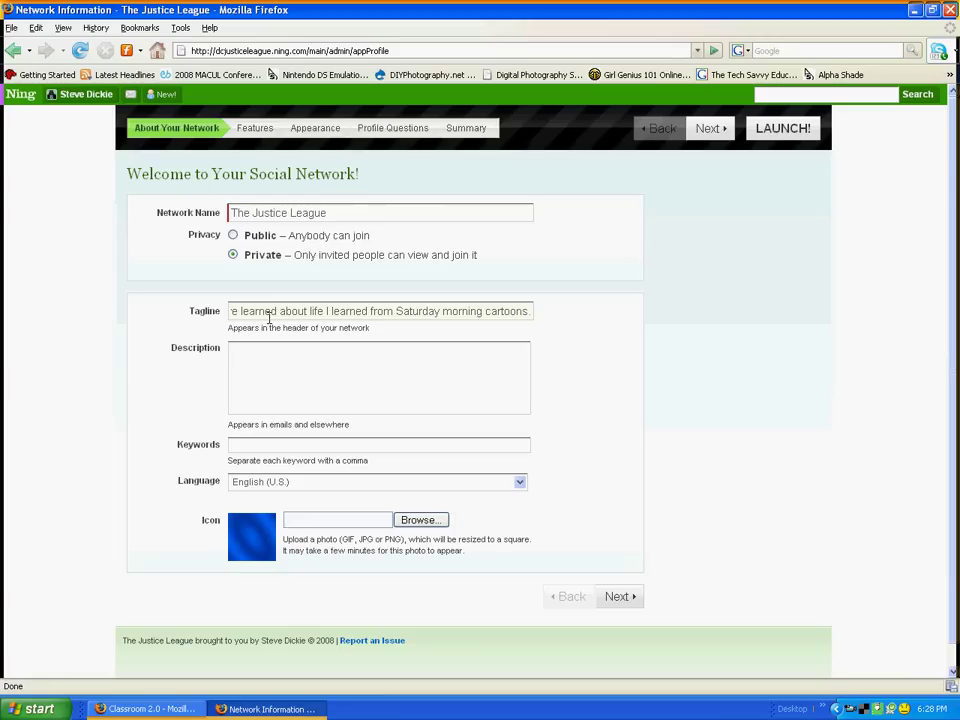
Enter the keywords "education, school improvement, k12" and continue to the Features stage of the network setup
click(243, 446)
text(education)
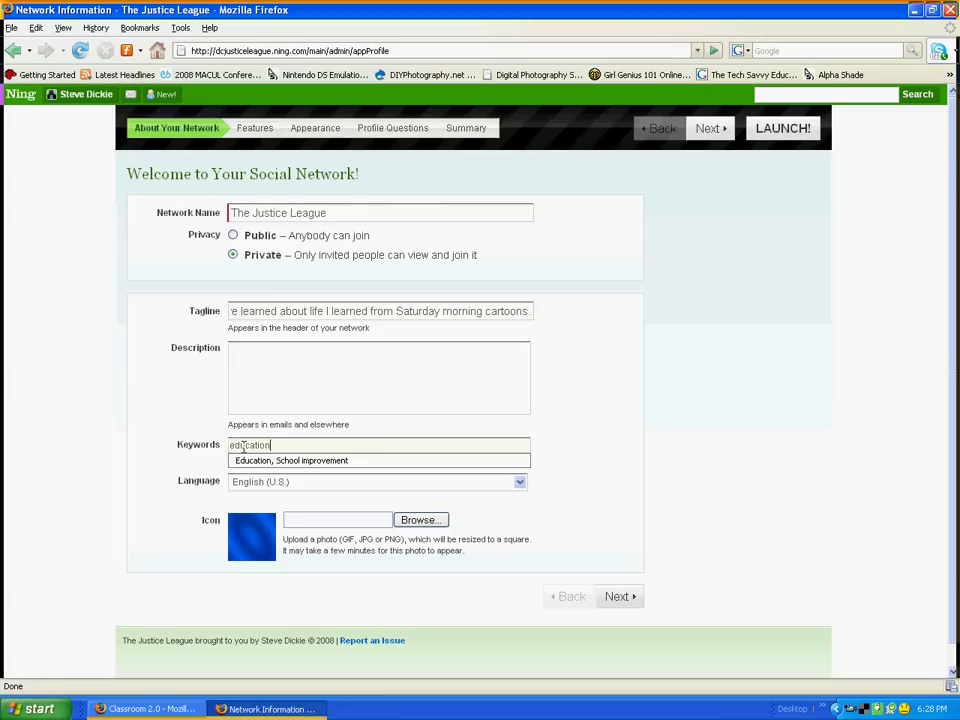
text(, school improv)
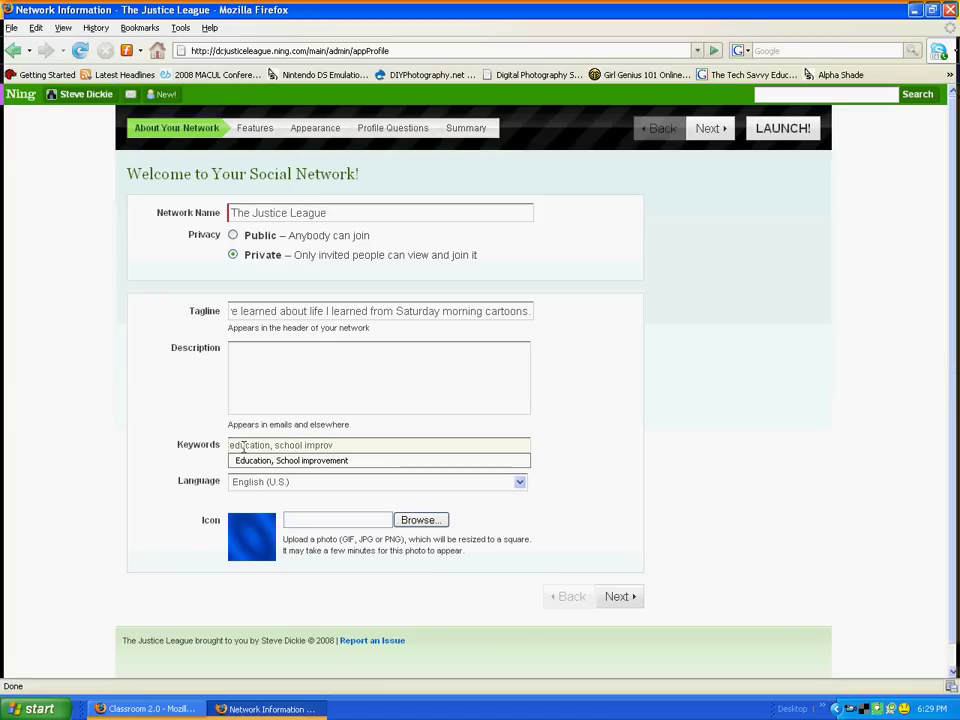
text(ement, k)
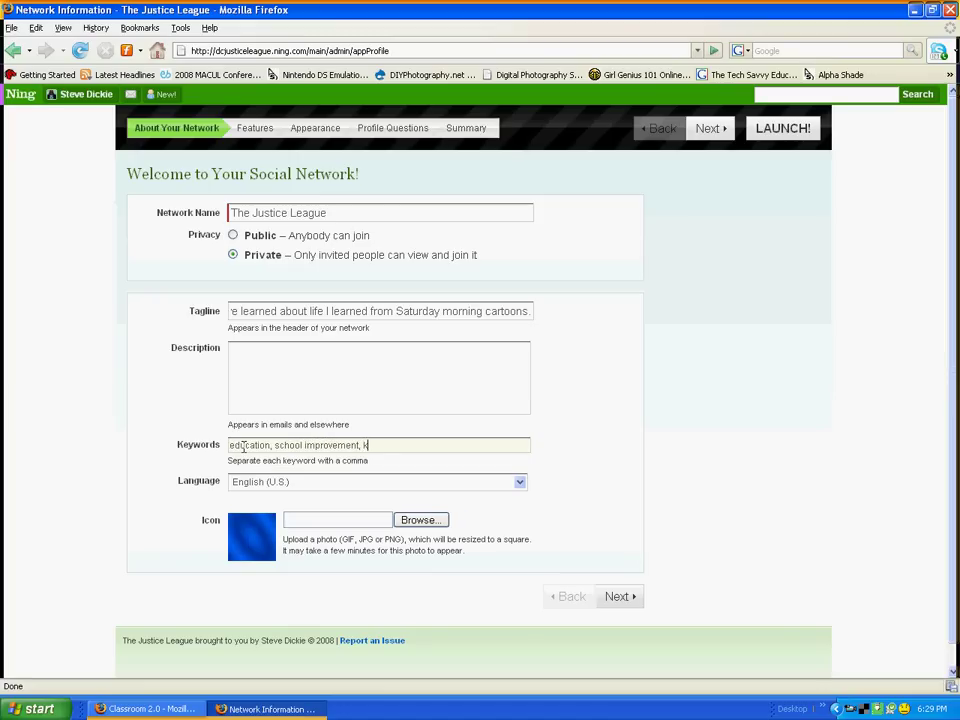
text(12)
click(620, 597)
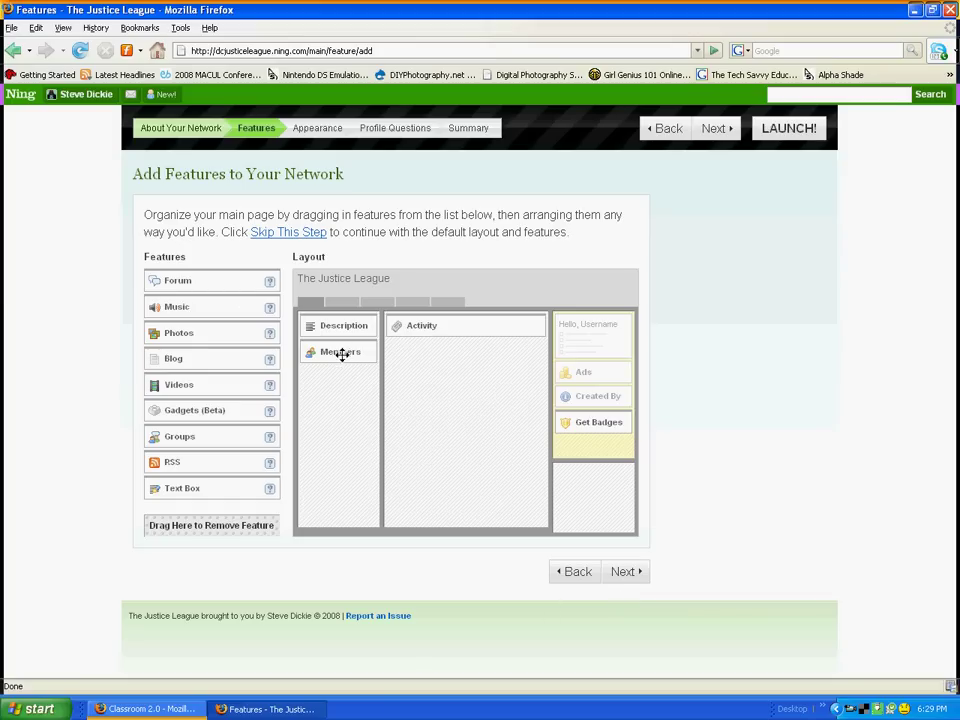
Remove the Description feature from the main page layout and add Forum above Activity in the middle column
drag(343, 354, 336, 328)
drag(321, 345, 221, 540)
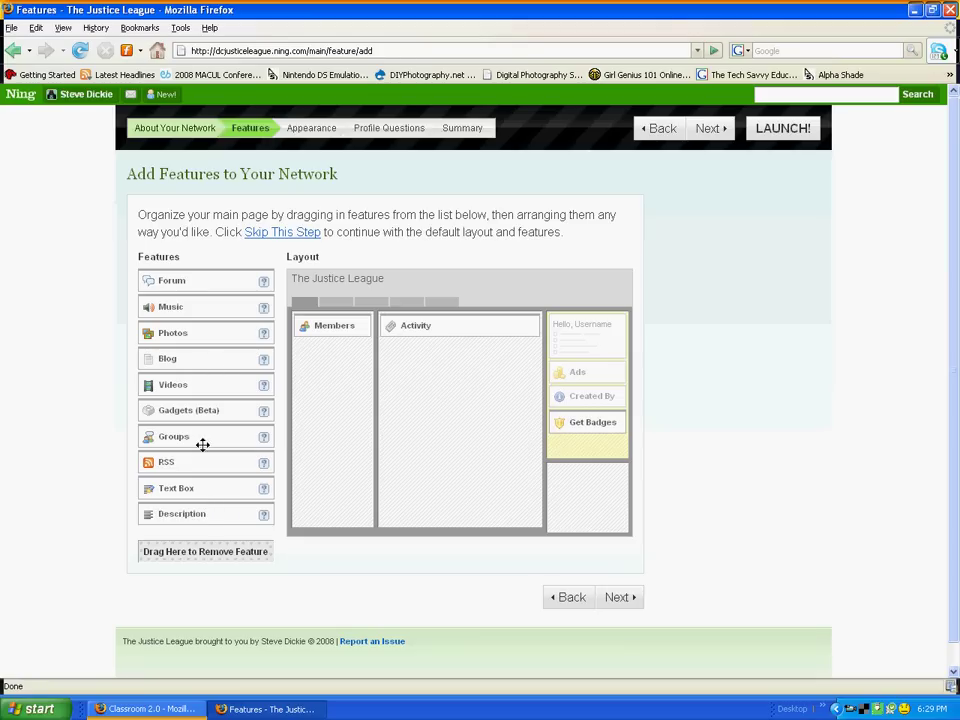
drag(189, 281, 433, 318)
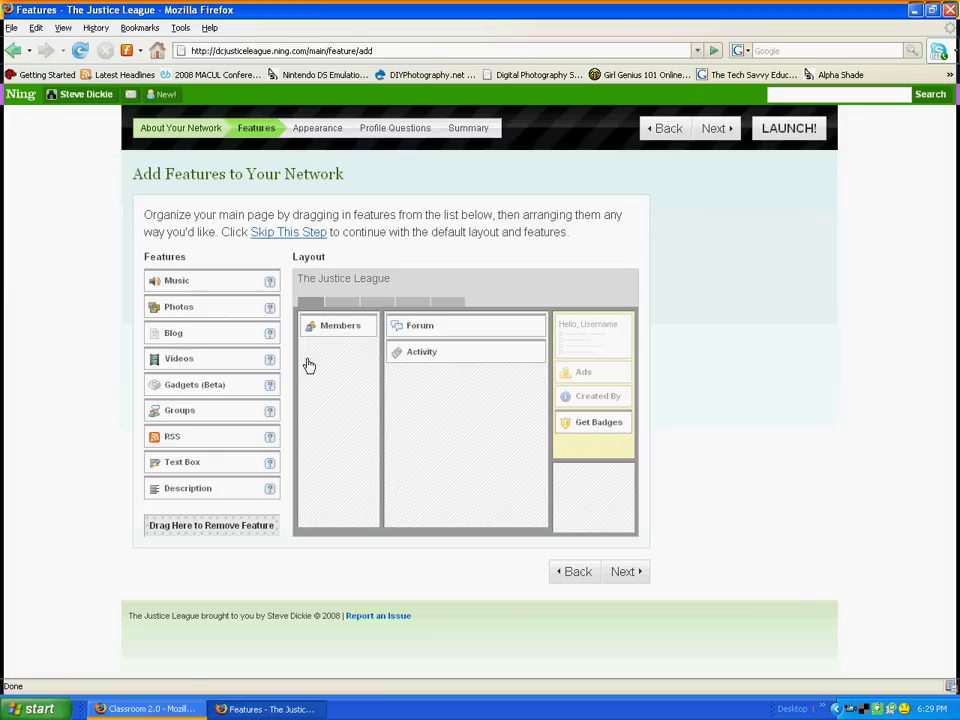
Add Videos and Music below Members in the layout and continue to the Appearance stage
drag(309, 366, 333, 374)
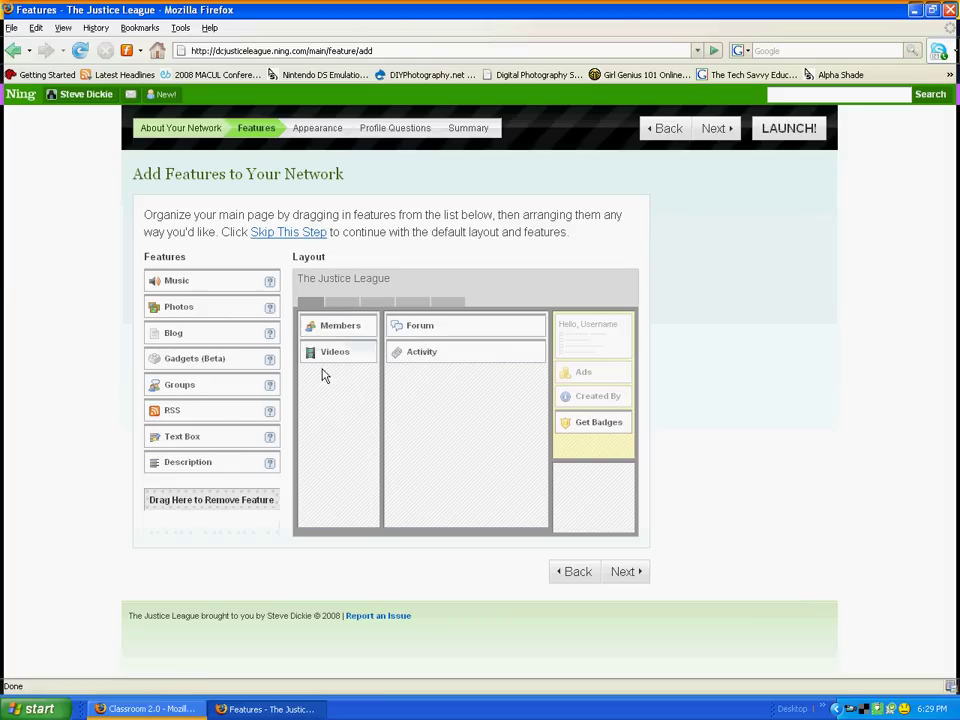
drag(199, 278, 324, 394)
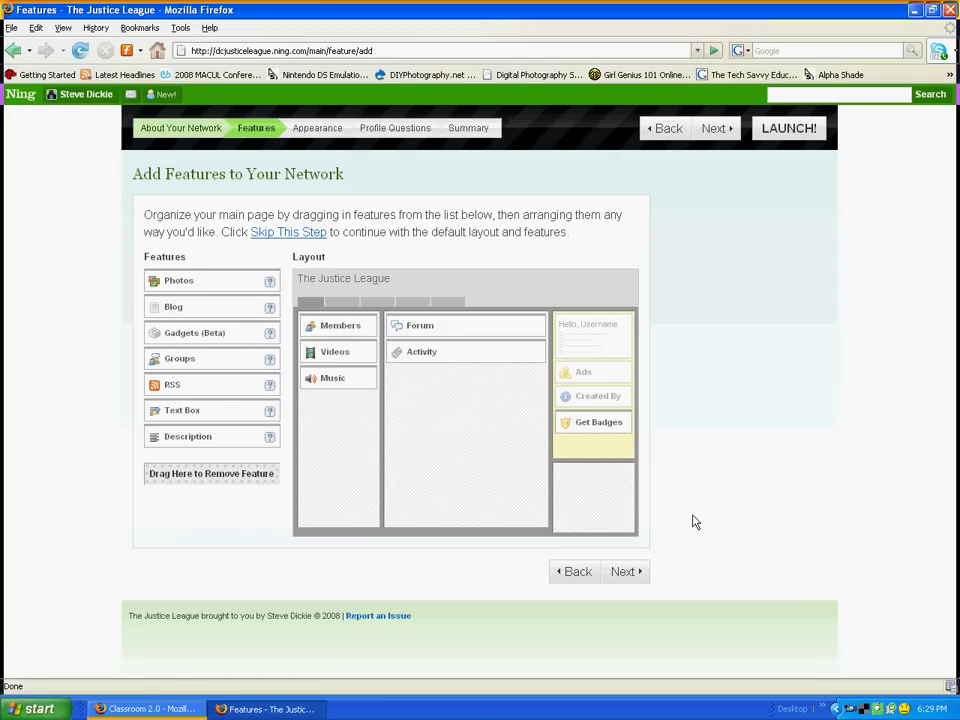
click(638, 576)
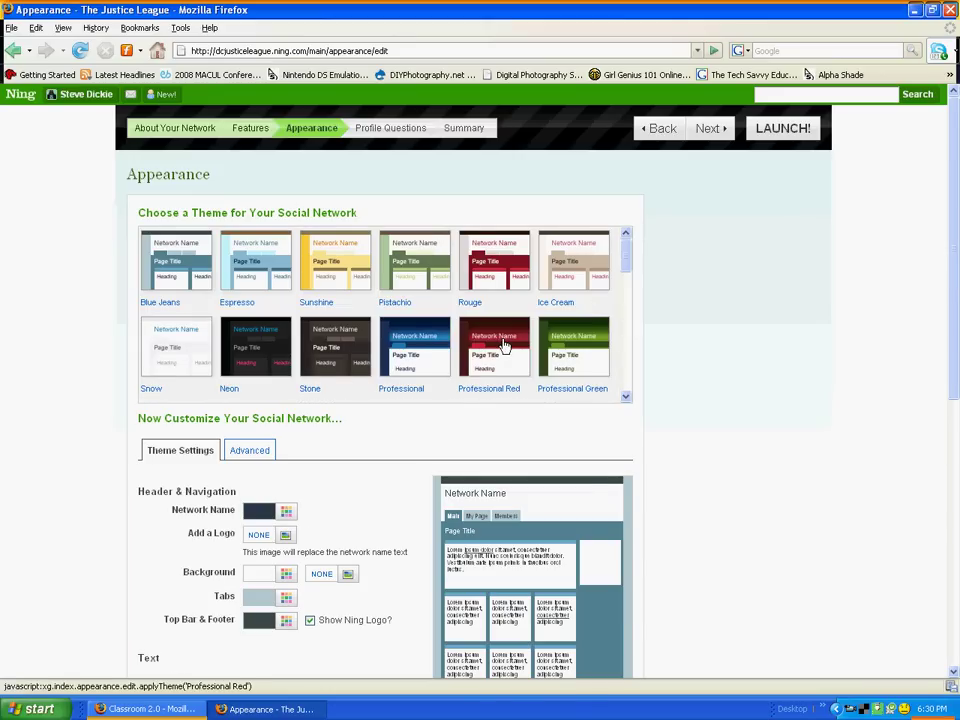
Apply the Professional Red theme to the network and review its header, text and page settings
click(513, 369)
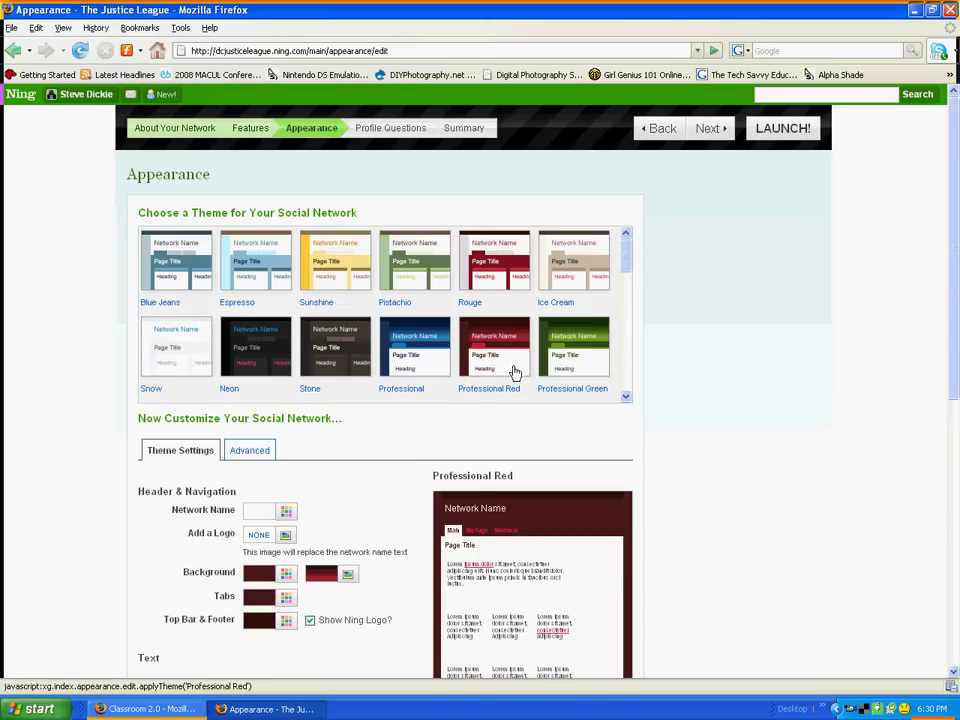
scroll(511, 440, down, 2)
scroll(452, 439, down, 2)
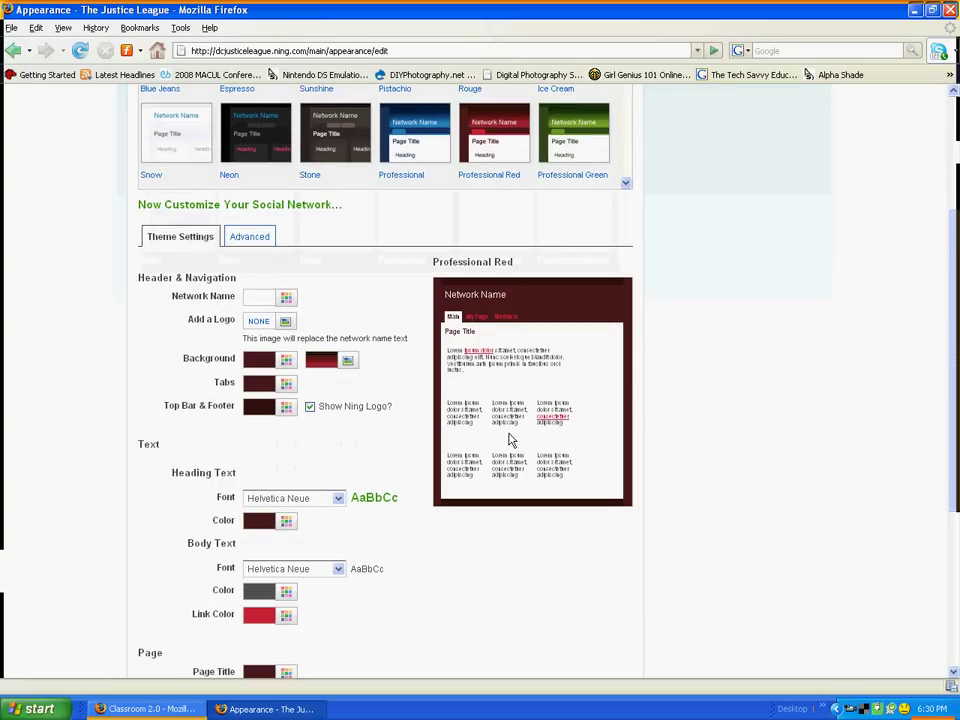
scroll(315, 602, down, 3)
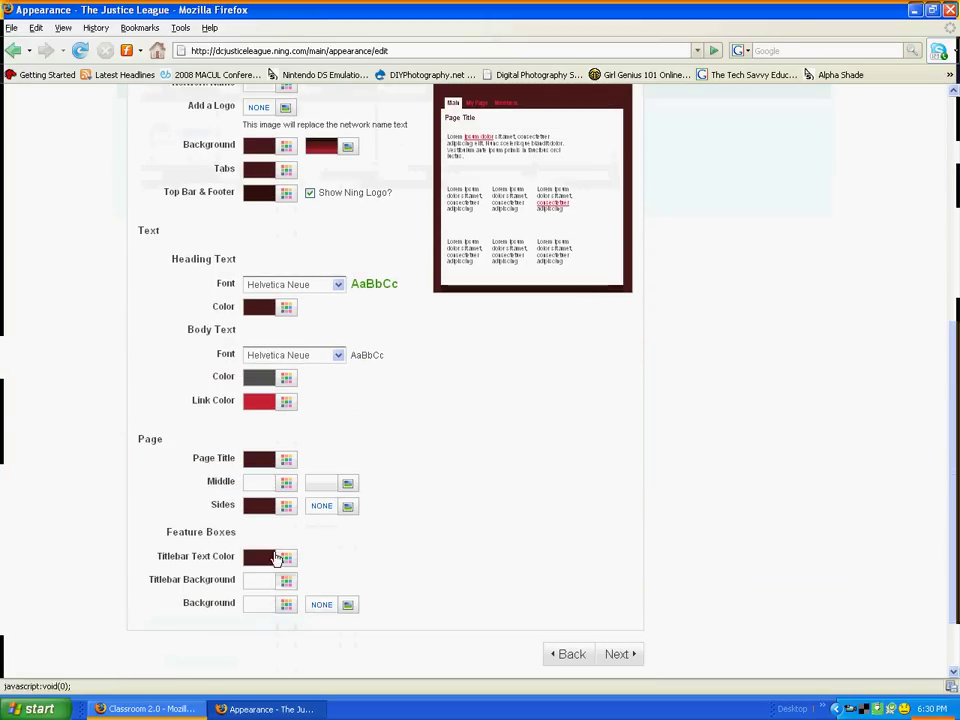
scroll(343, 497, up, 2)
scroll(287, 276, up, 2)
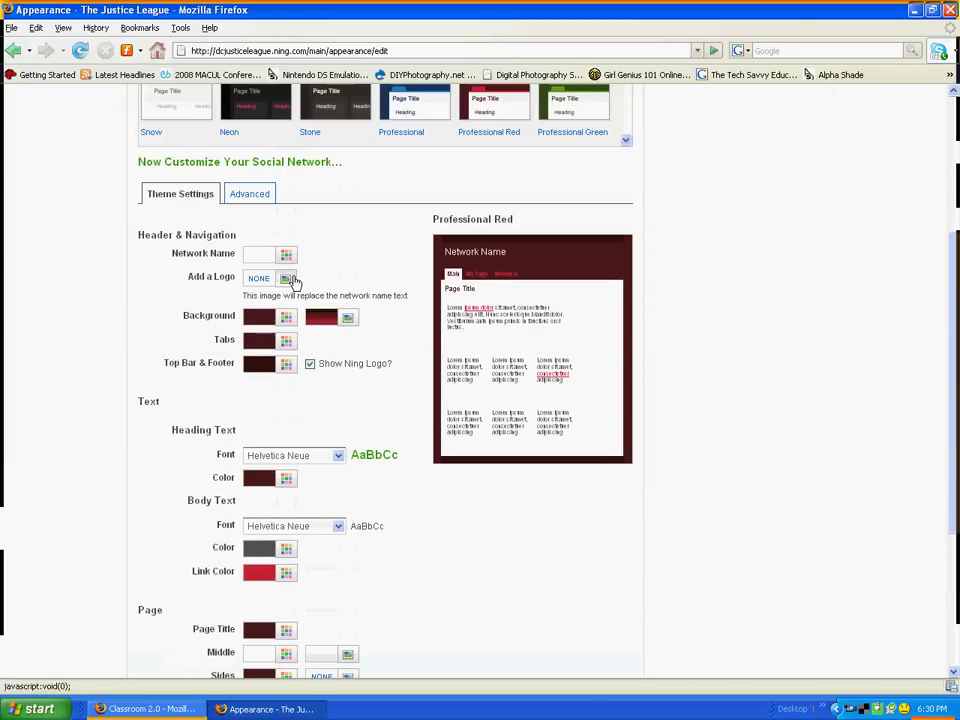
Check the advanced appearance settings and the theme list, and continue to the Profile Questions stage
click(242, 193)
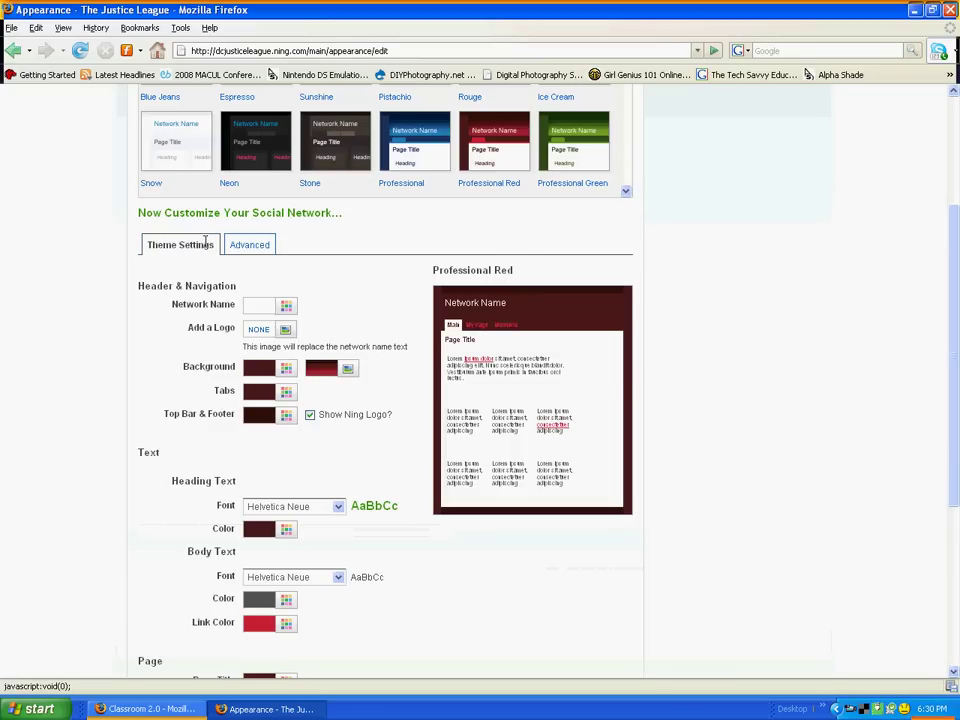
scroll(305, 262, up, 3)
scroll(318, 266, up, 2)
scroll(321, 264, down, 6)
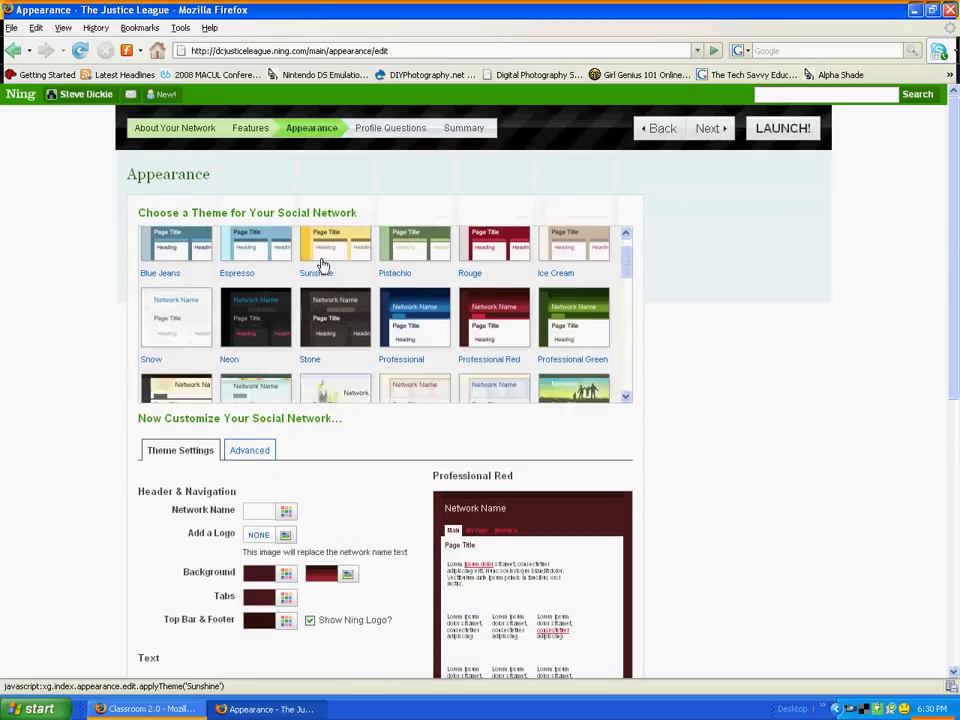
scroll(603, 418, down, 9)
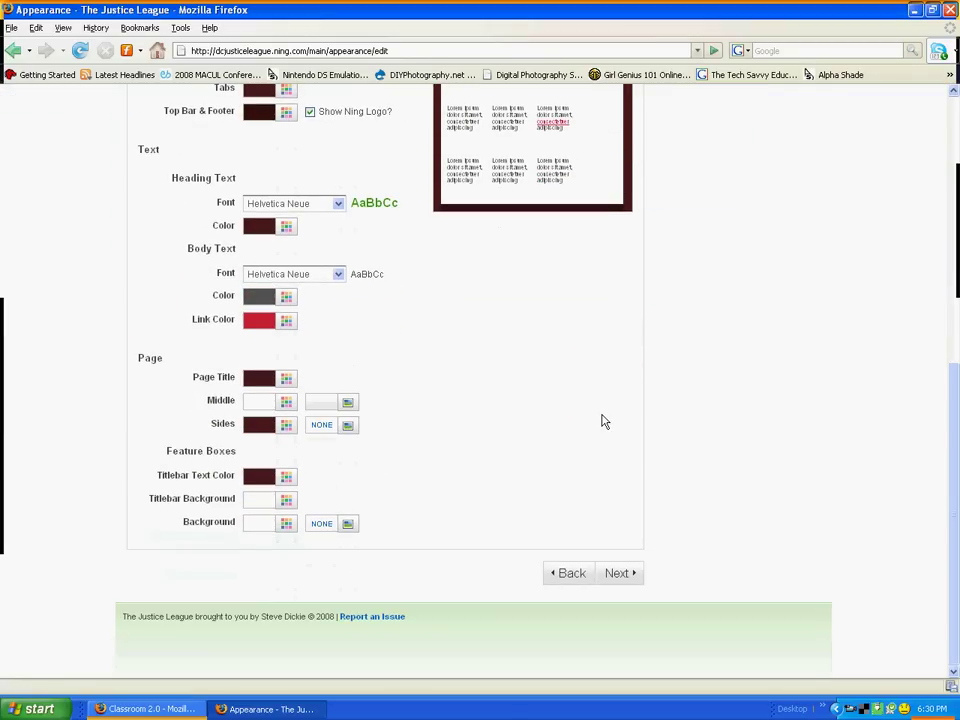
click(622, 580)
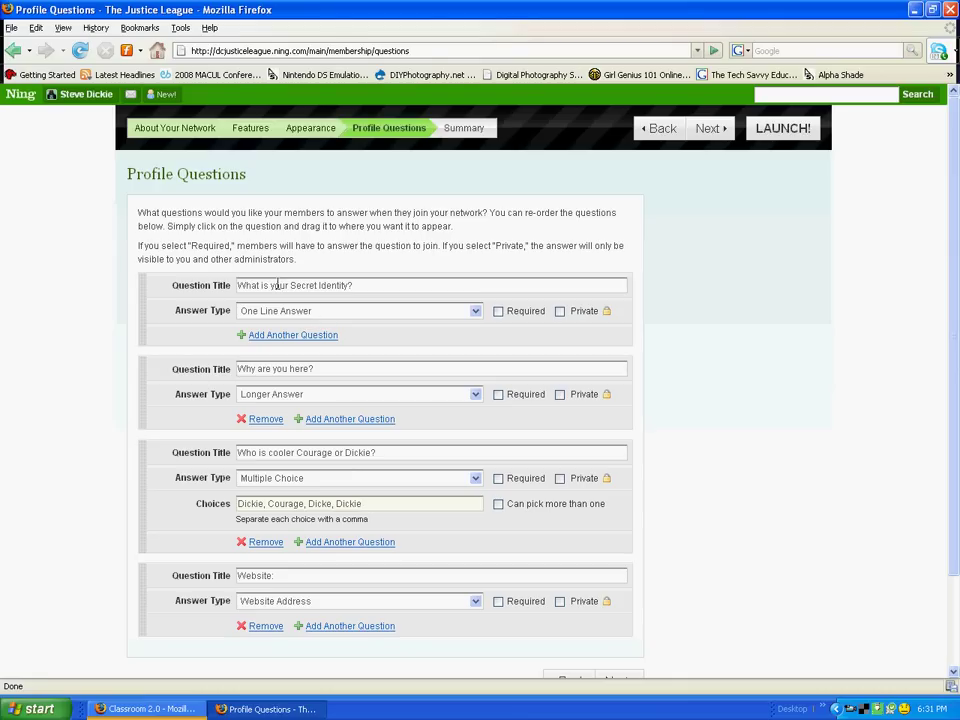
Make the "What is your Secret Identity?" profile question required and review the remaining questions
click(500, 312)
scroll(707, 558, down, 3)
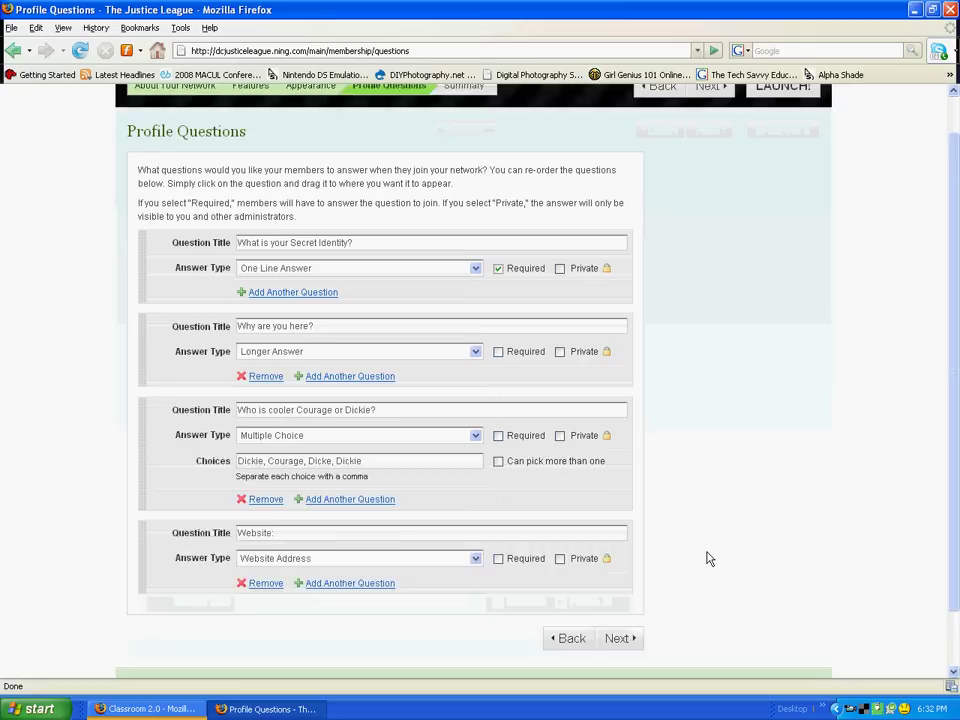
scroll(707, 556, up, 3)
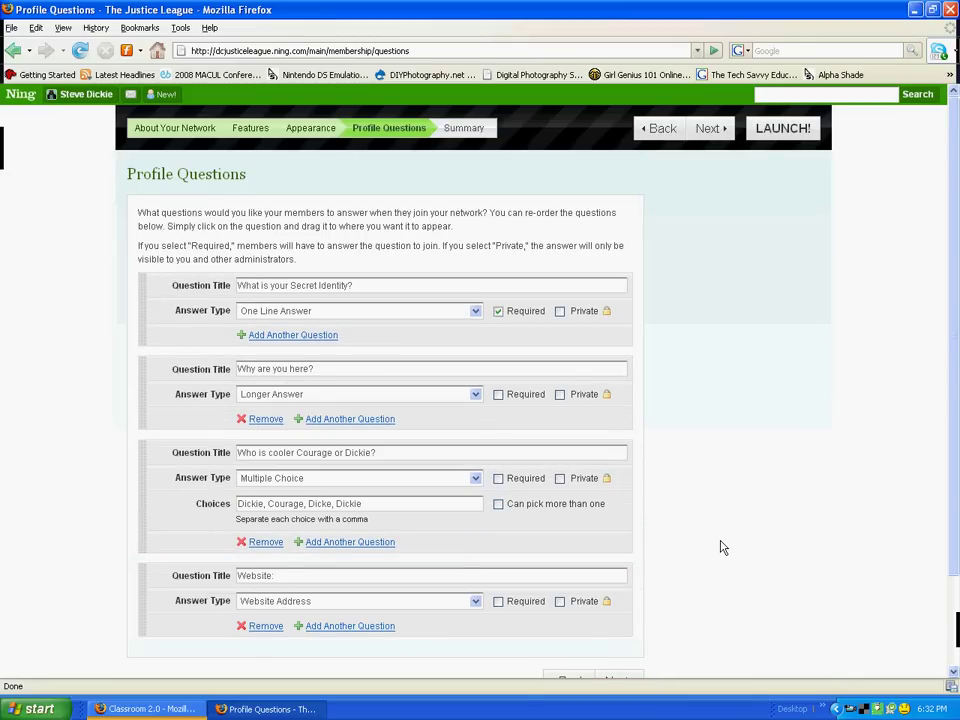
Continue to the Summary stage, launch the network and confirm with the Network Creator PIN, which stays remembered until sign-out
scroll(722, 547, down, 3)
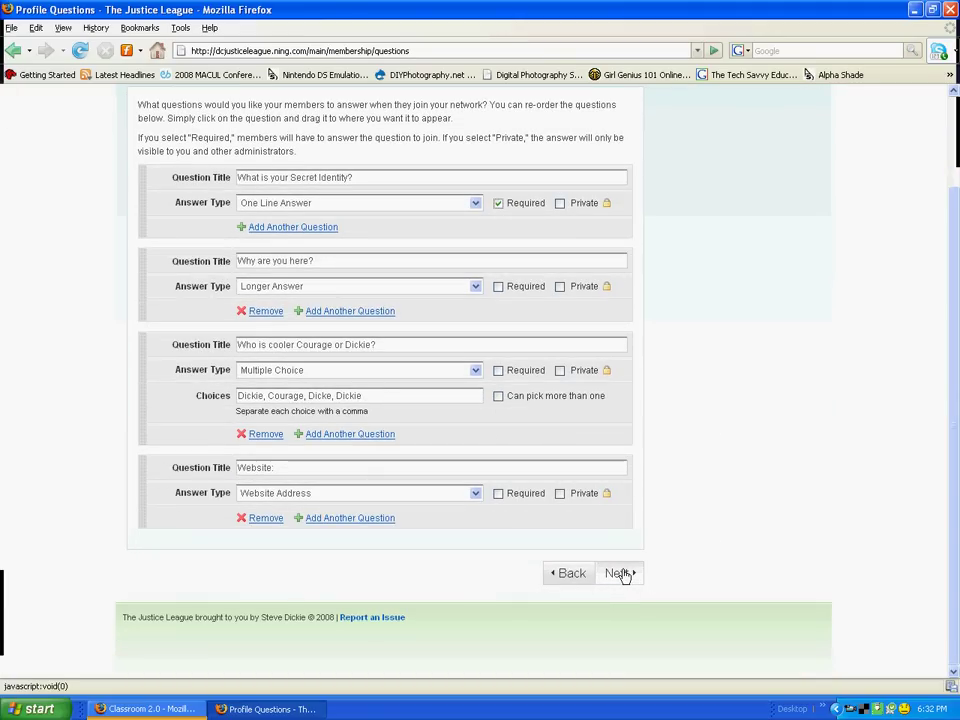
click(618, 573)
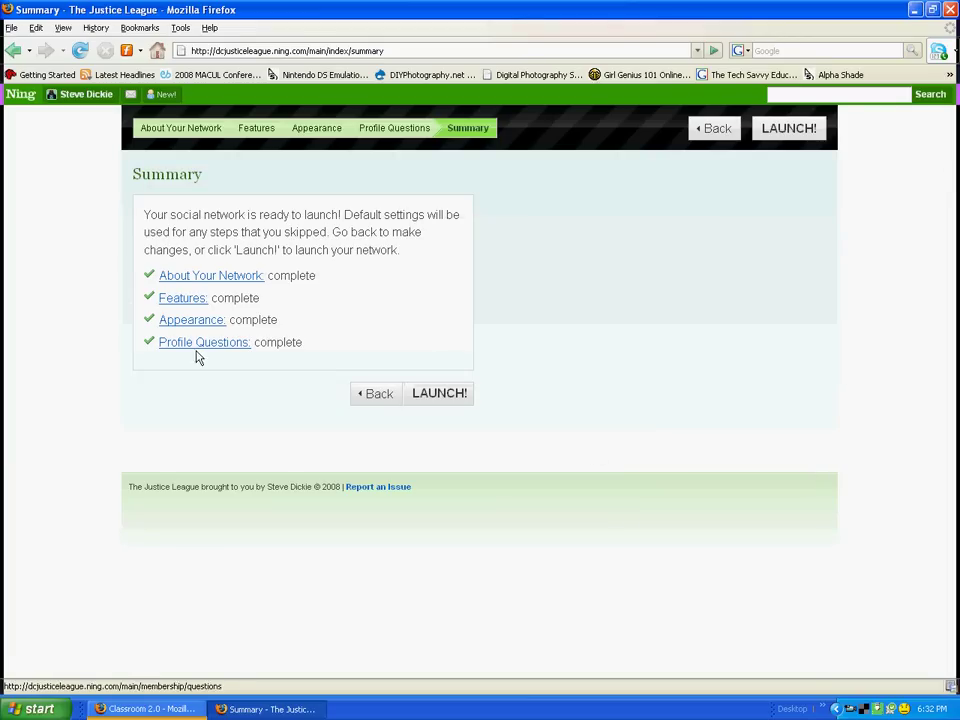
click(464, 396)
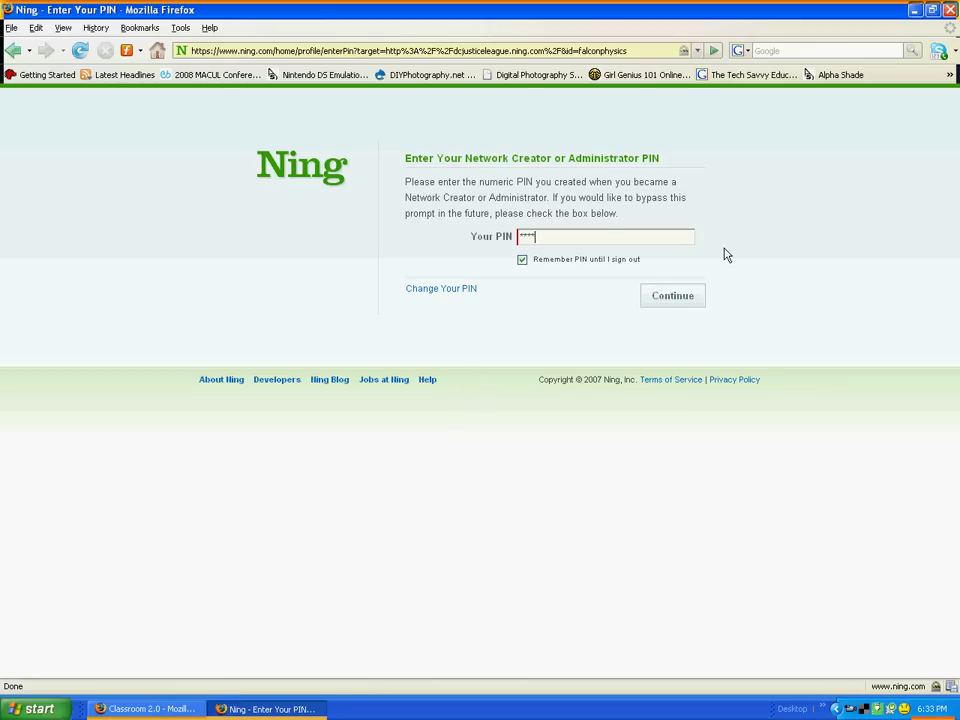
click(697, 299)
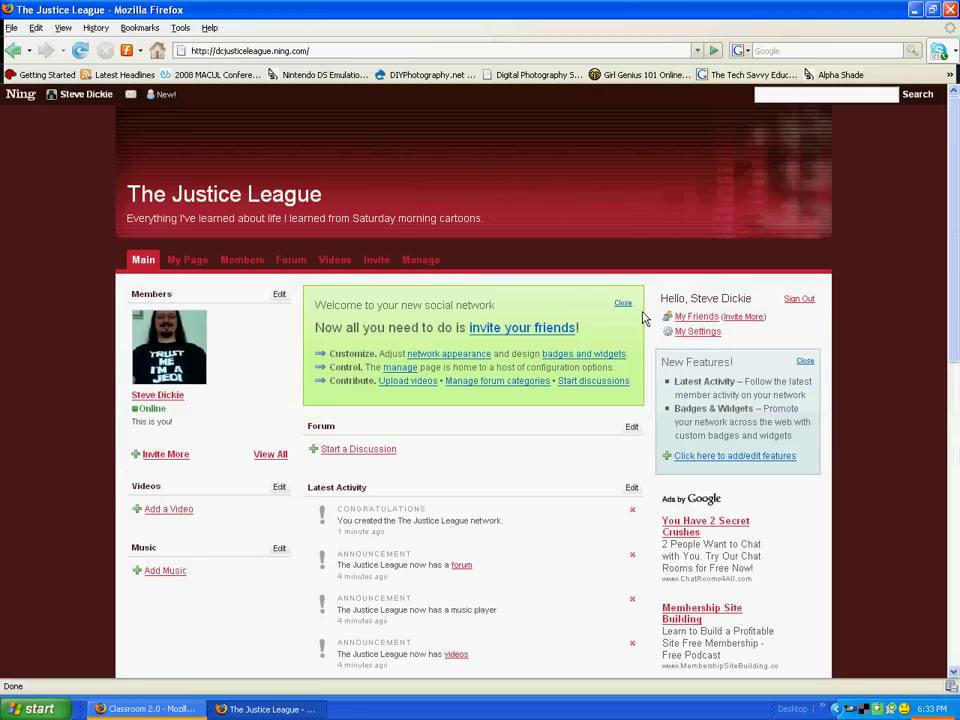
Review the launched network's main page, including its members, forum, latest activity and ads
scroll(574, 305, down, 5)
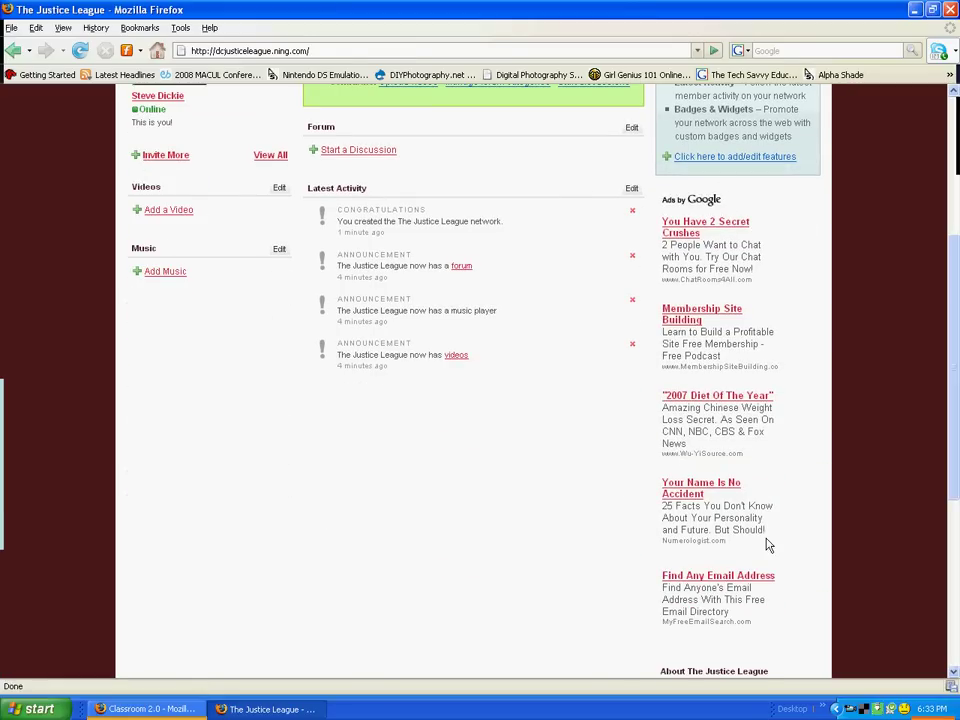
scroll(767, 541, up, 4)
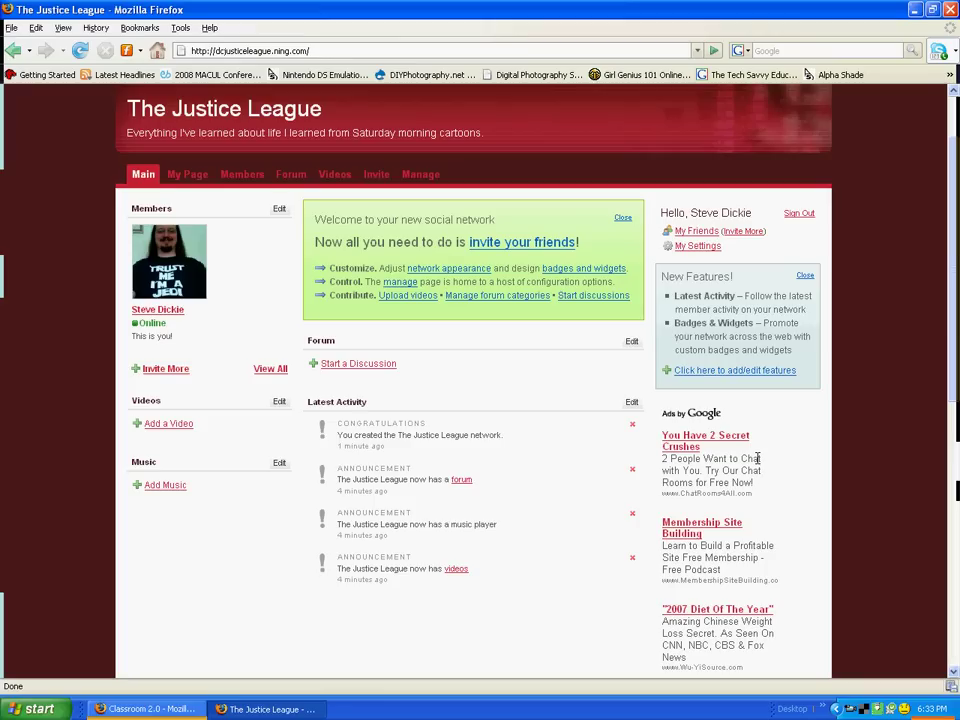
scroll(752, 455, down, 3)
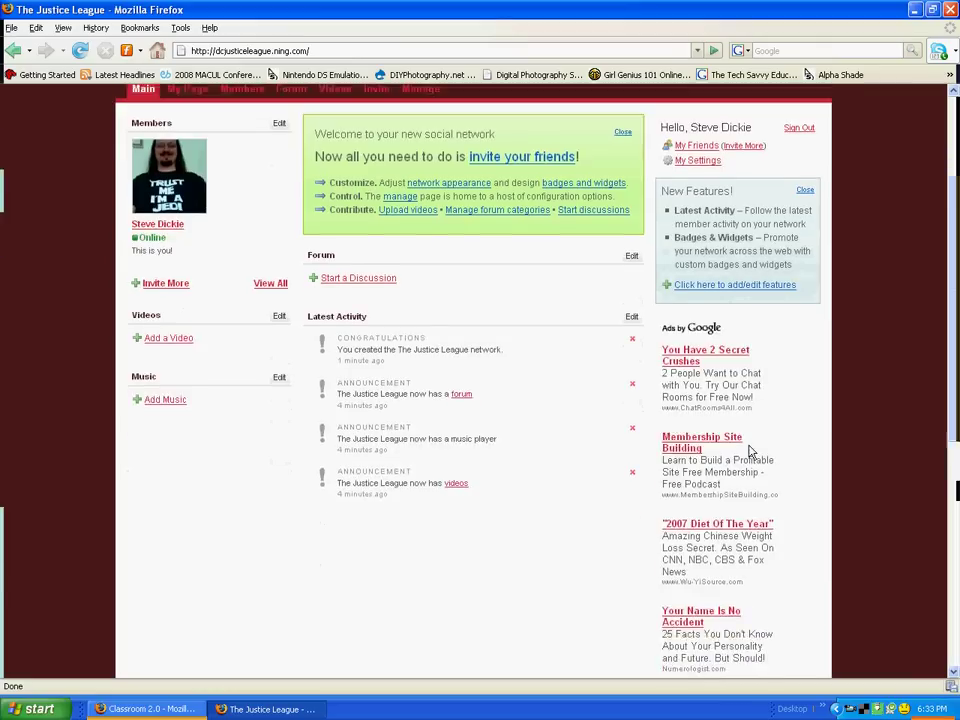
scroll(748, 440, up, 3)
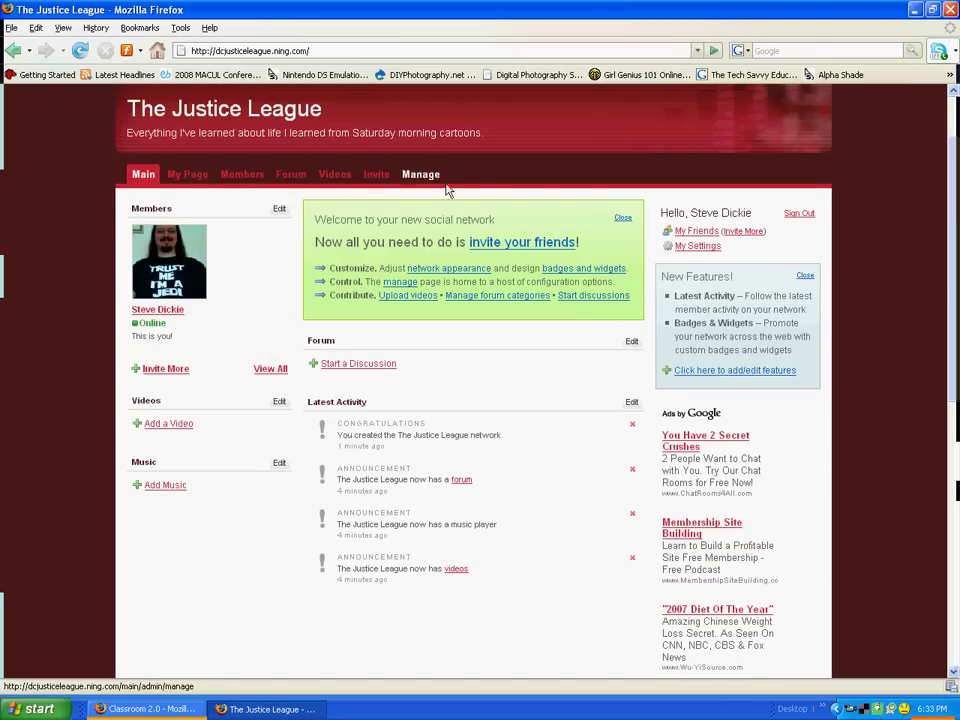
Open My Page and review the personal profile from its photo and activity down to the comment wall
click(190, 175)
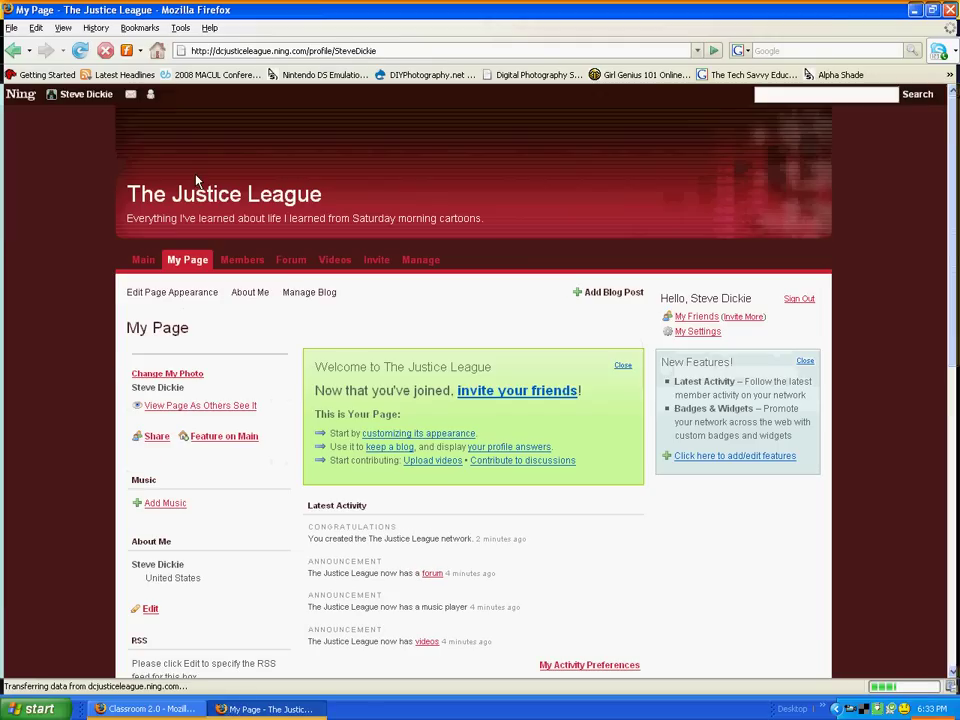
scroll(380, 383, down, 10)
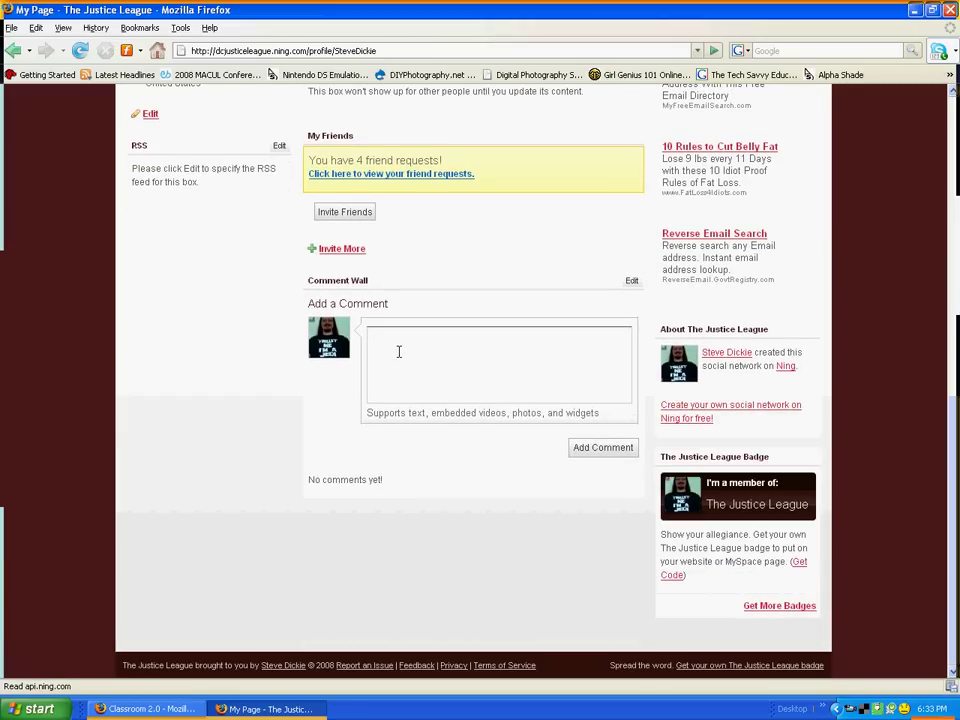
scroll(396, 349, up, 9)
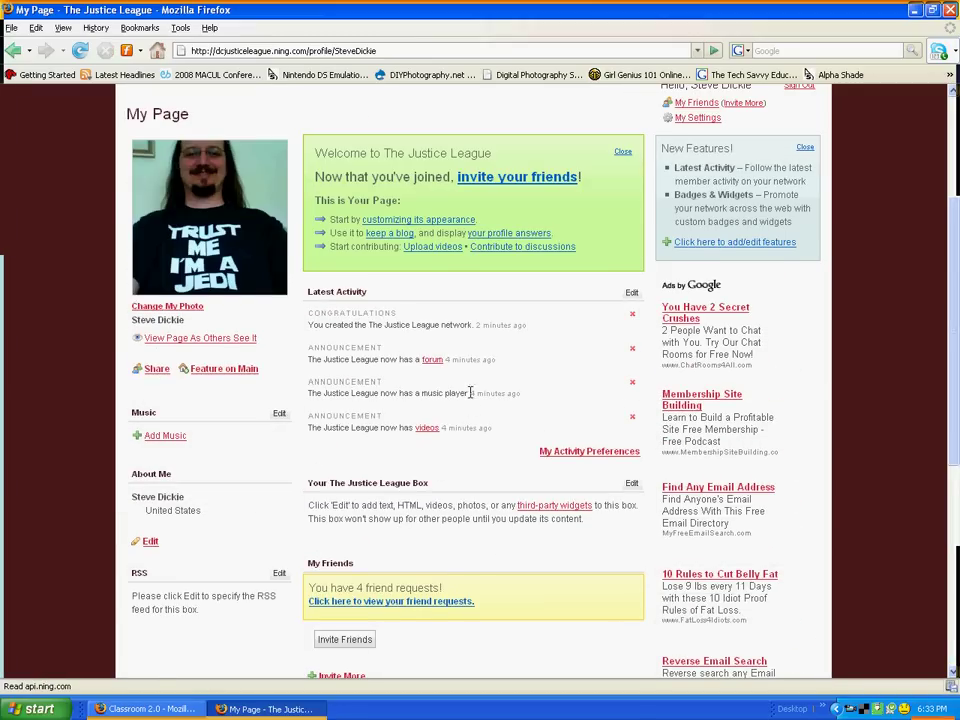
scroll(355, 295, up, 4)
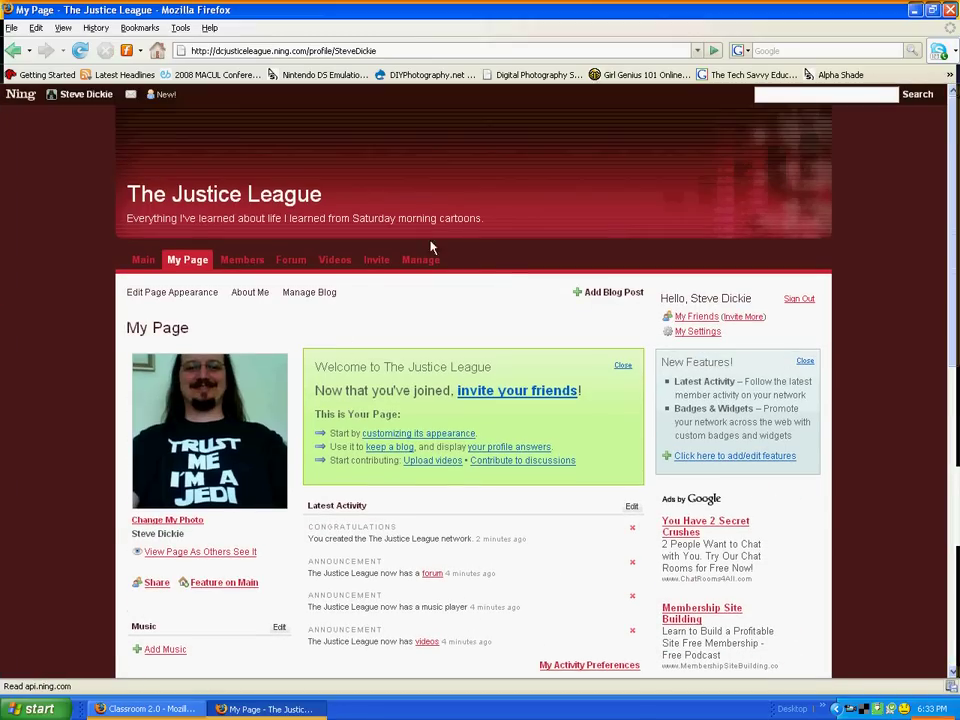
Open the network's invitation page and examine the form for inviting people by email address
click(374, 263)
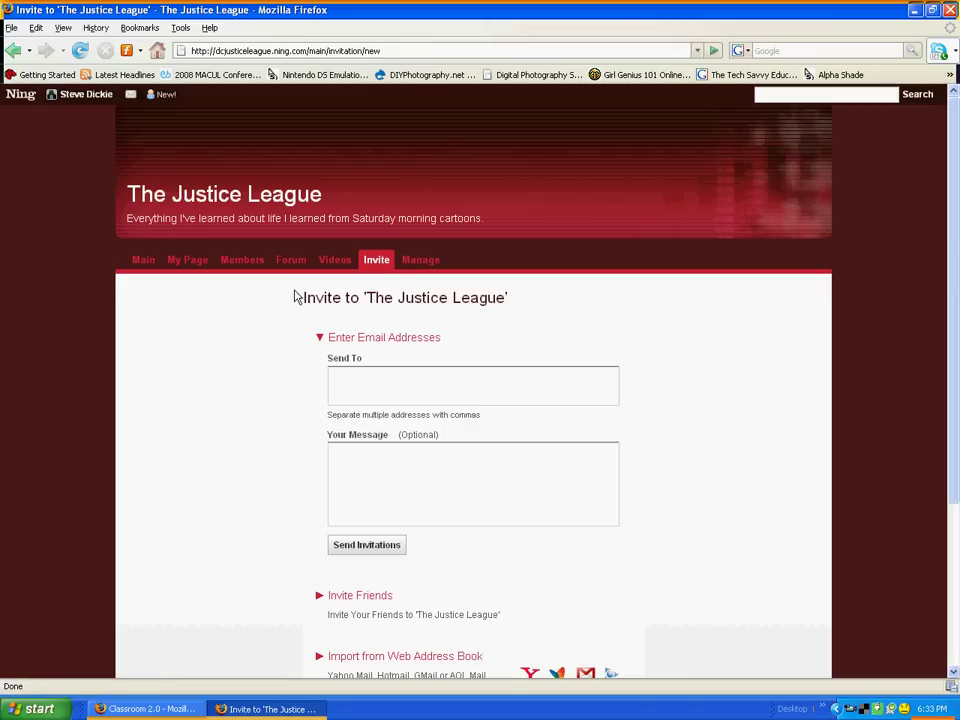
click(398, 378)
Check the Privacy & Content Control settings, including the option to approve new members before they can join, and return to the main page
click(411, 266)
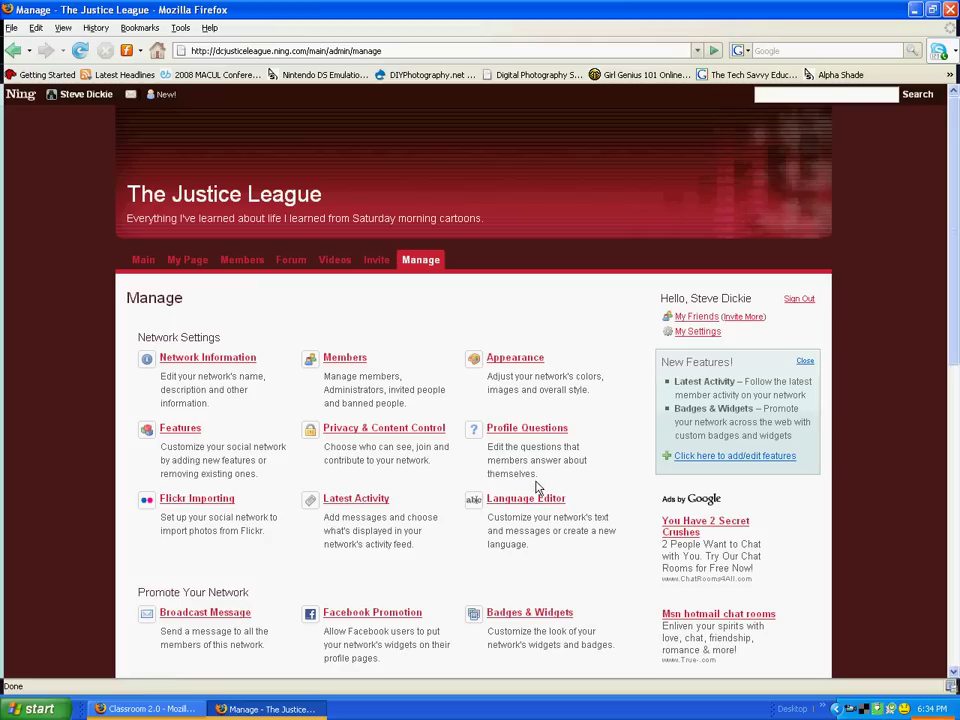
click(398, 432)
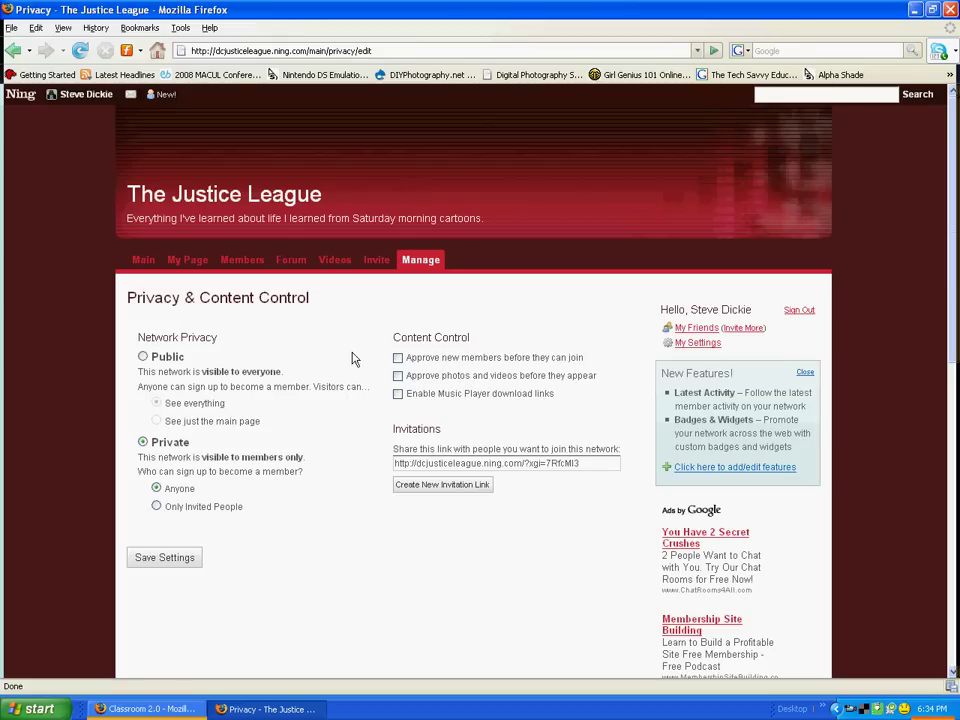
click(400, 358)
click(398, 358)
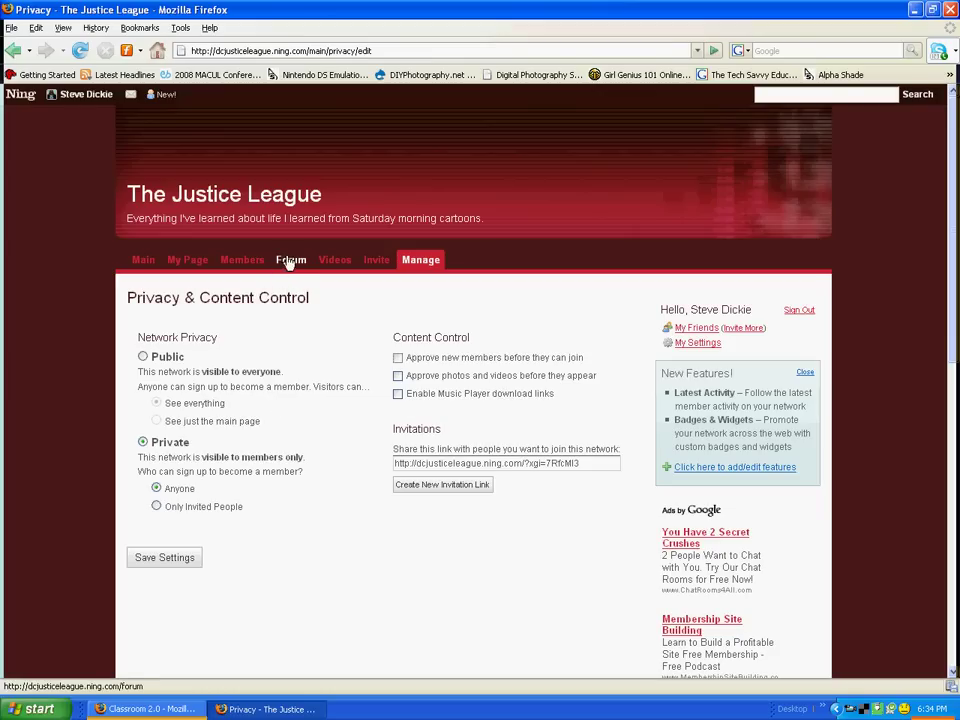
click(142, 264)
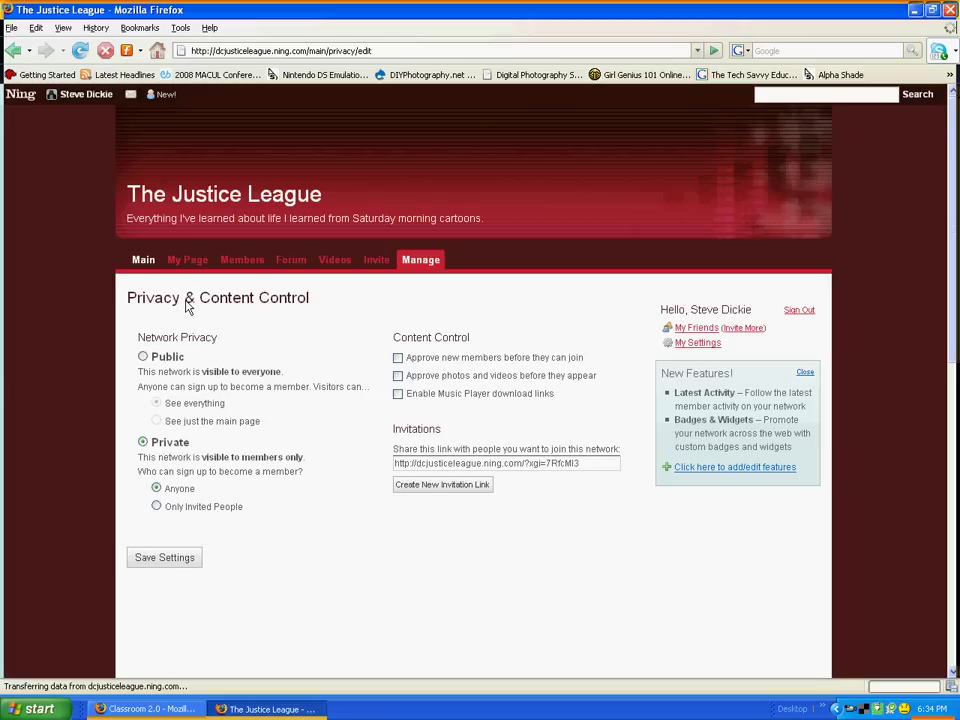